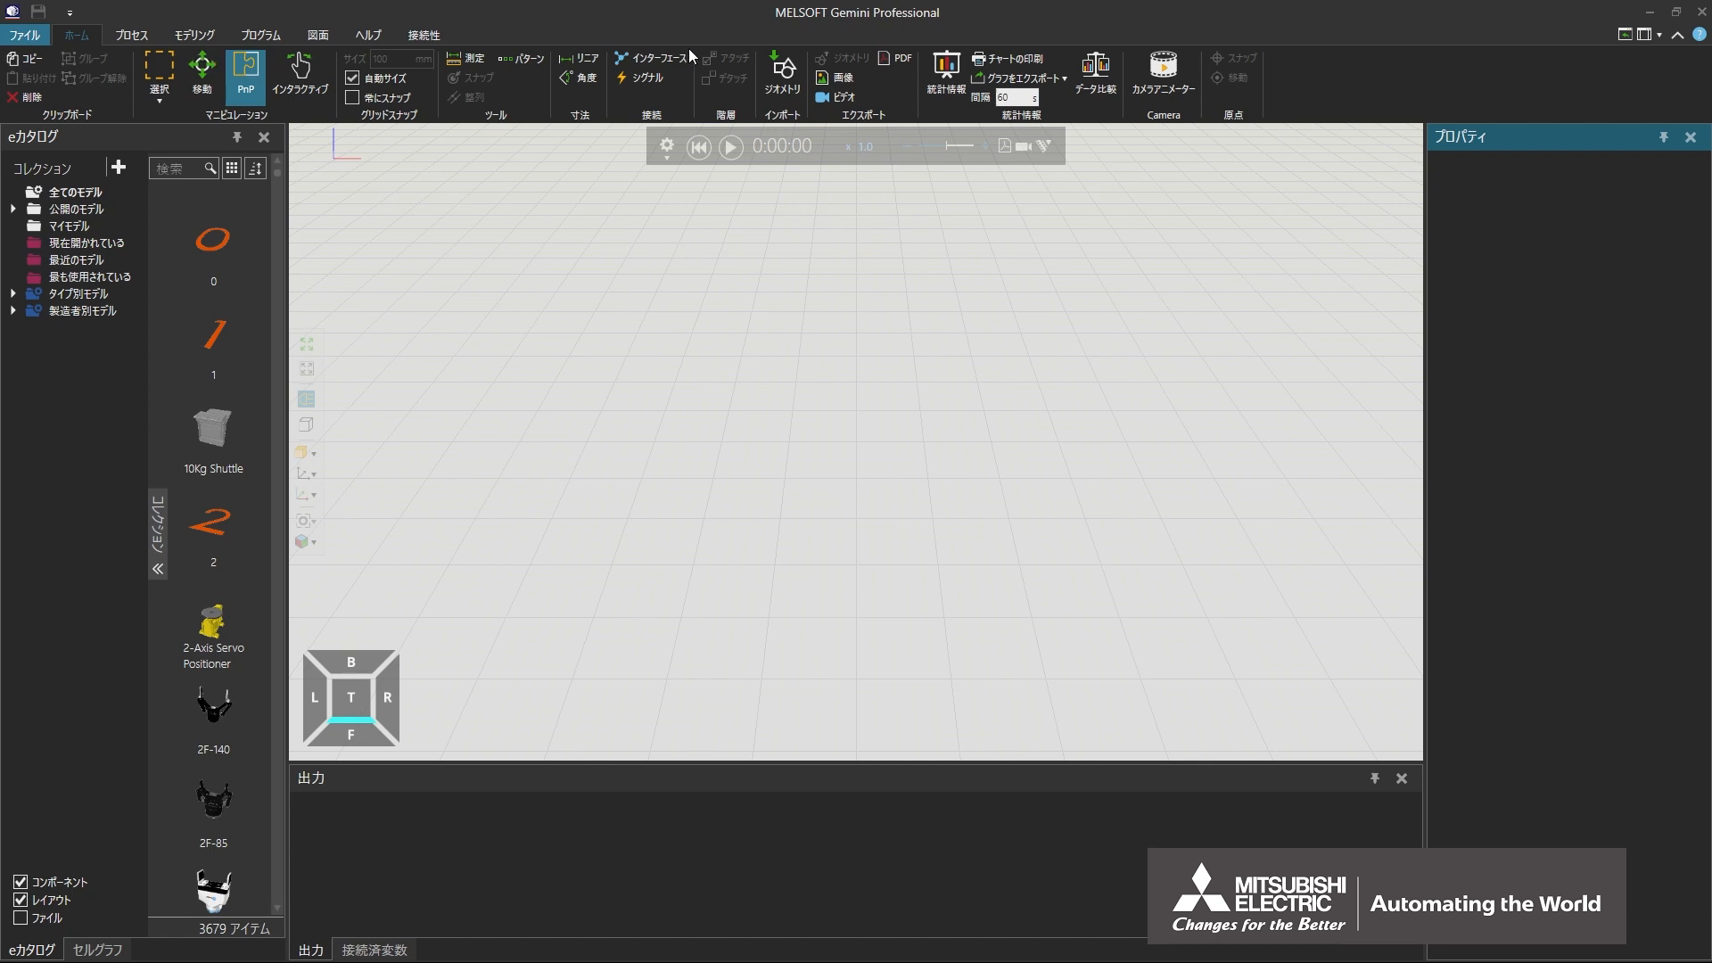
Import the geometry file DiggingTrench.3ds with the feature tree set to 最適化 and the up axis set to -X
click(783, 72)
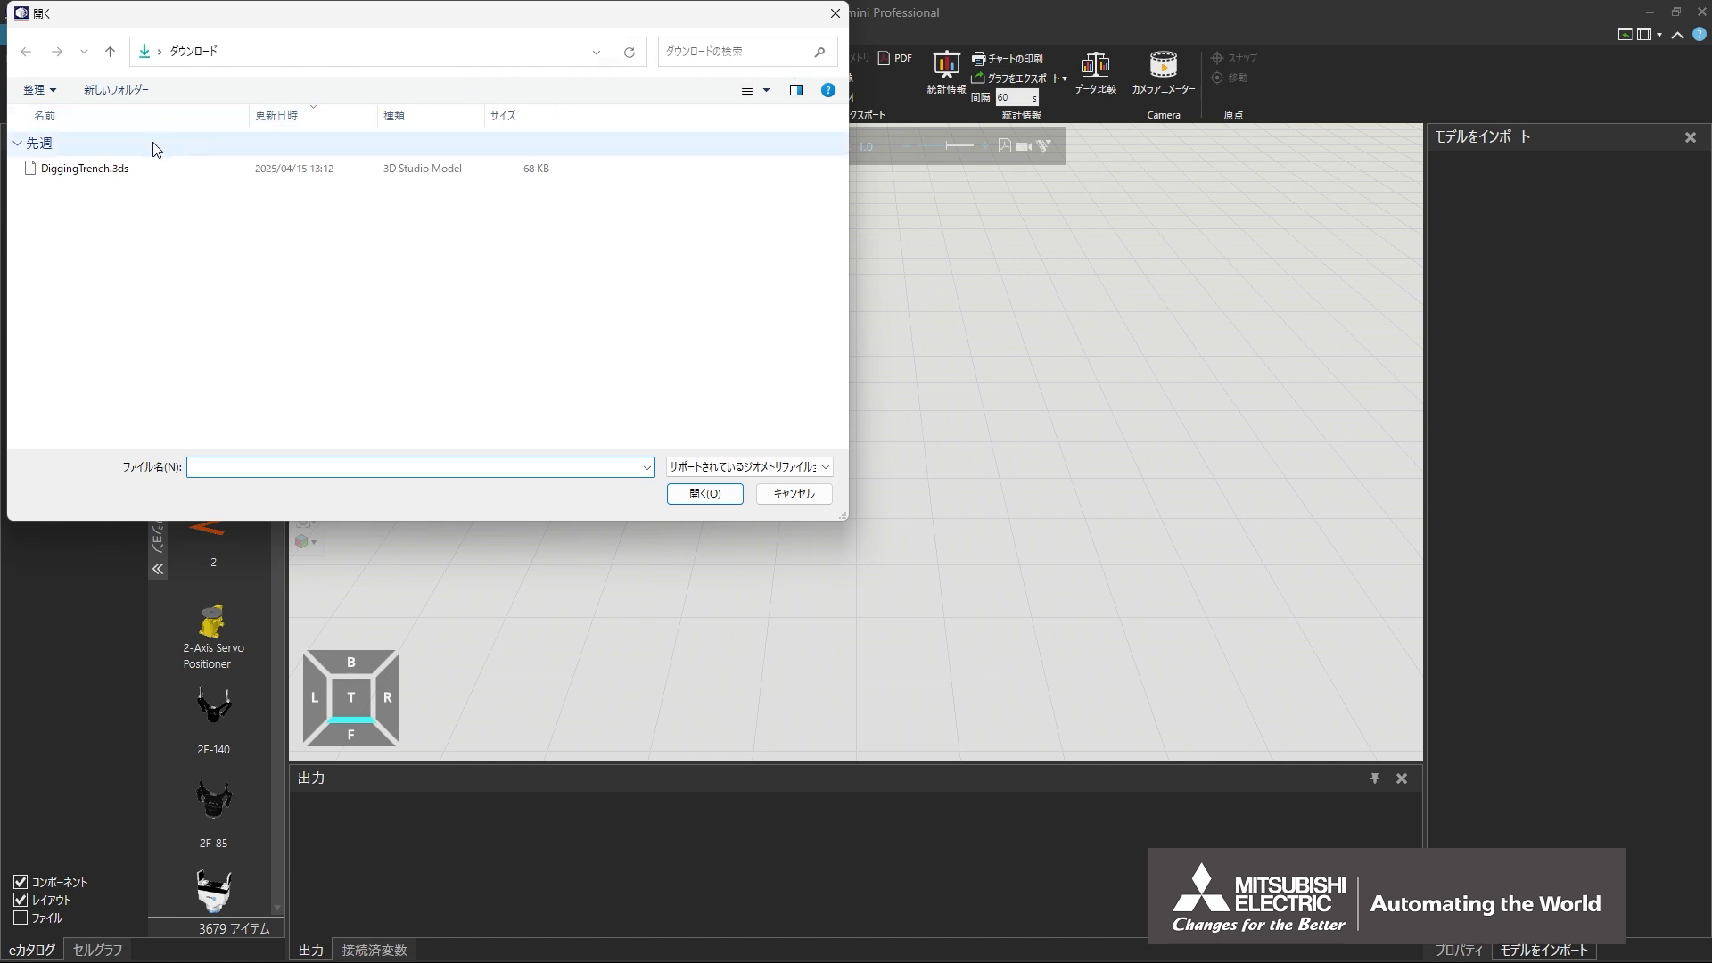
click(101, 175)
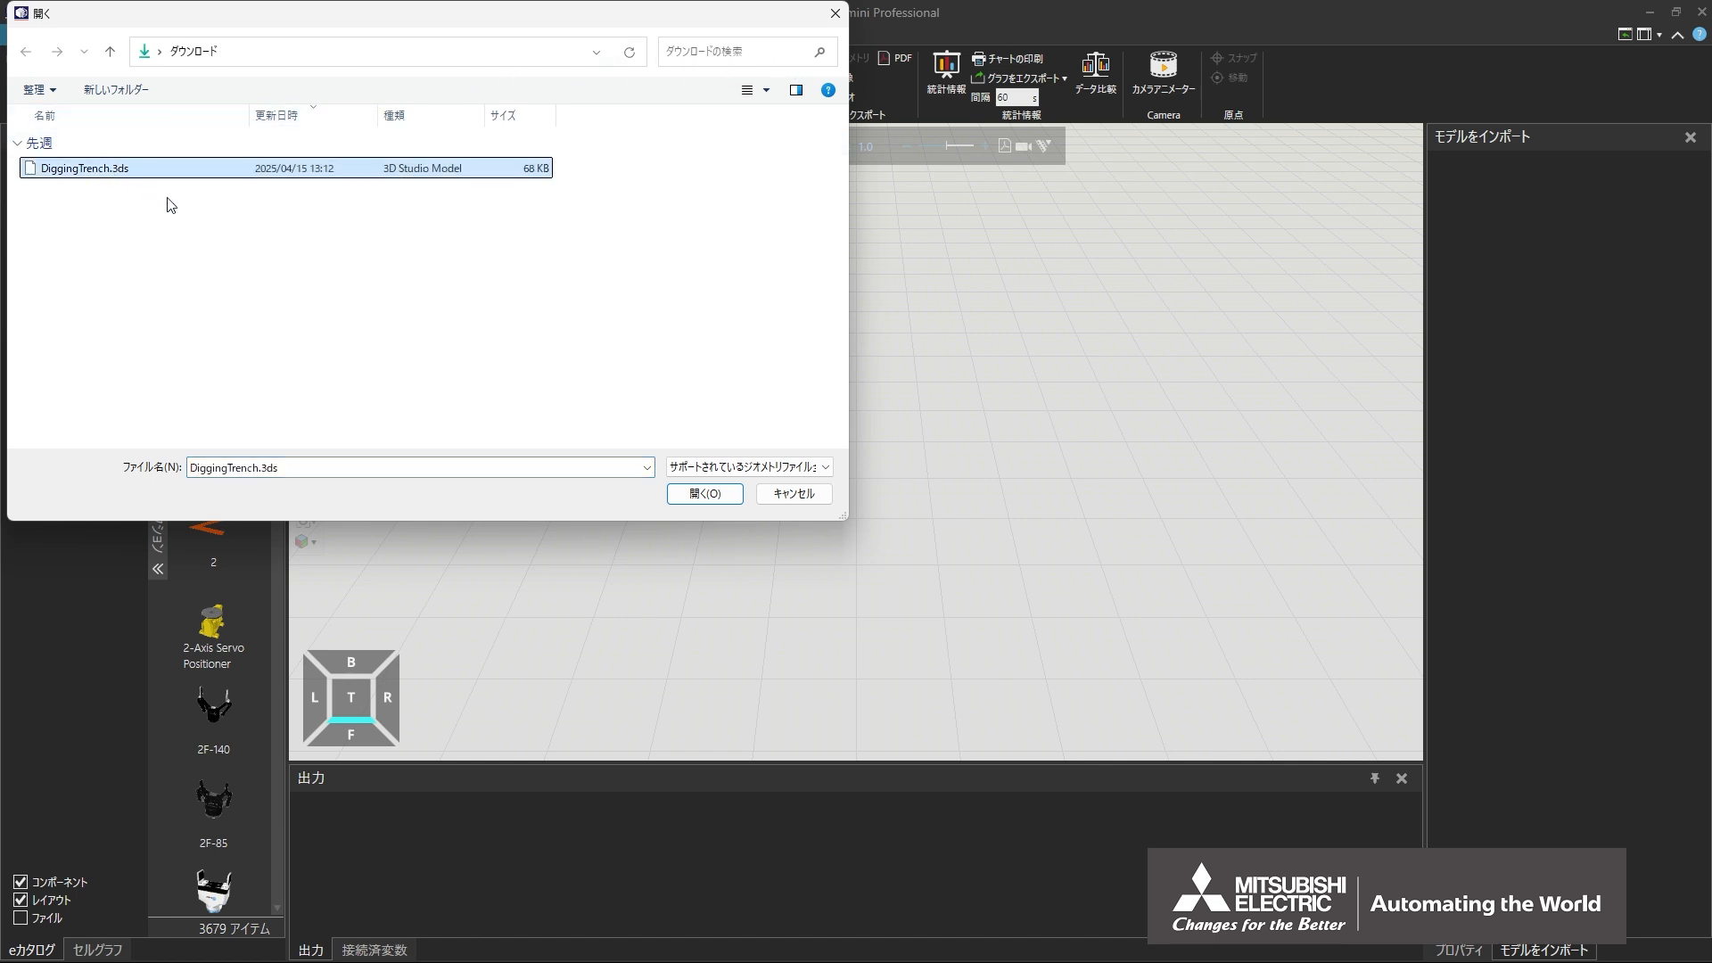
click(682, 498)
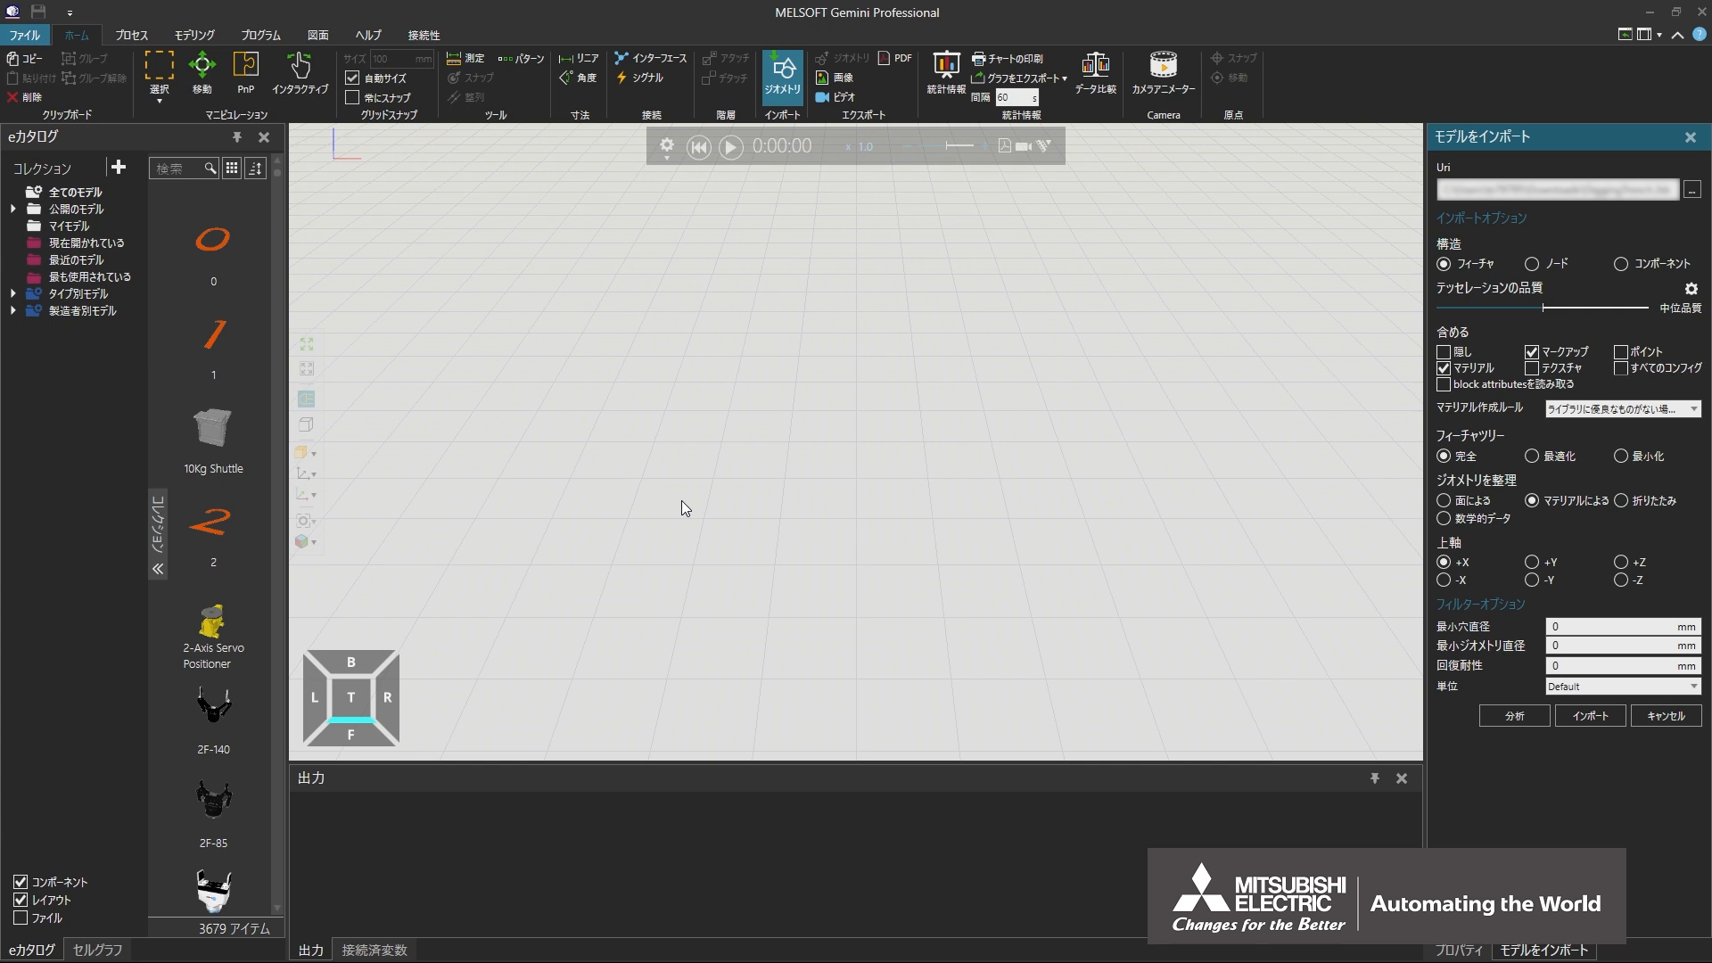
click(1529, 461)
click(1446, 582)
click(1601, 728)
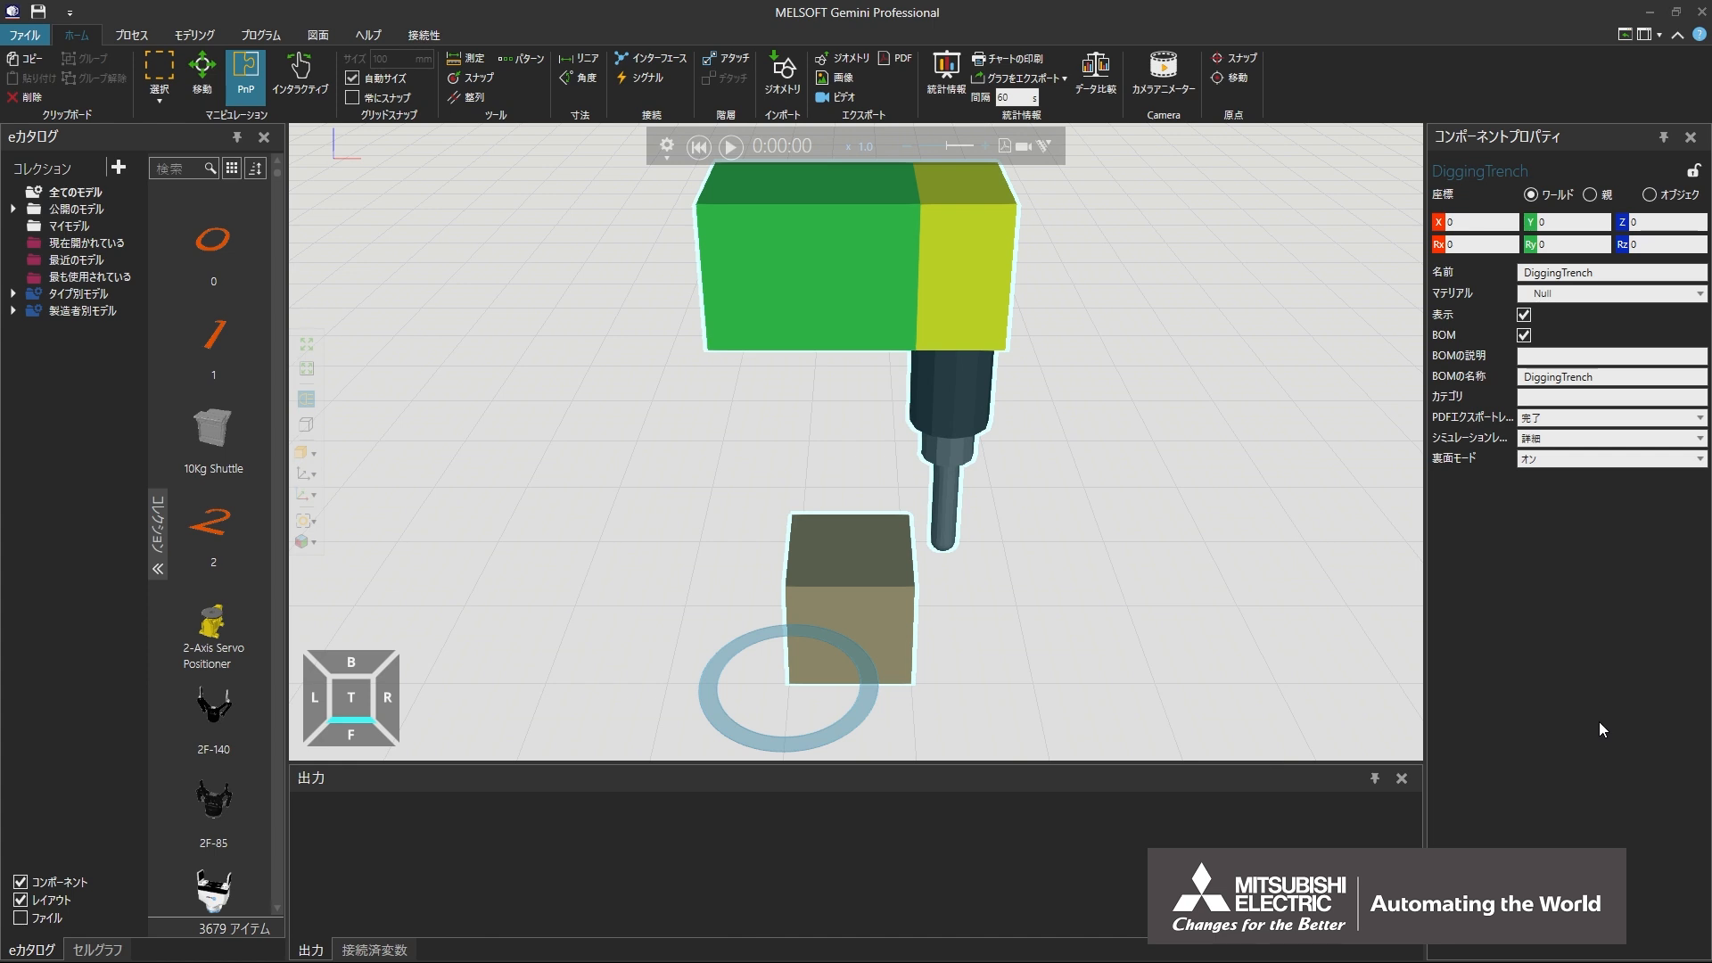
Extract the large cylinder directly beneath the green block (feature _3) as a link and expand its geometry root
click(206, 34)
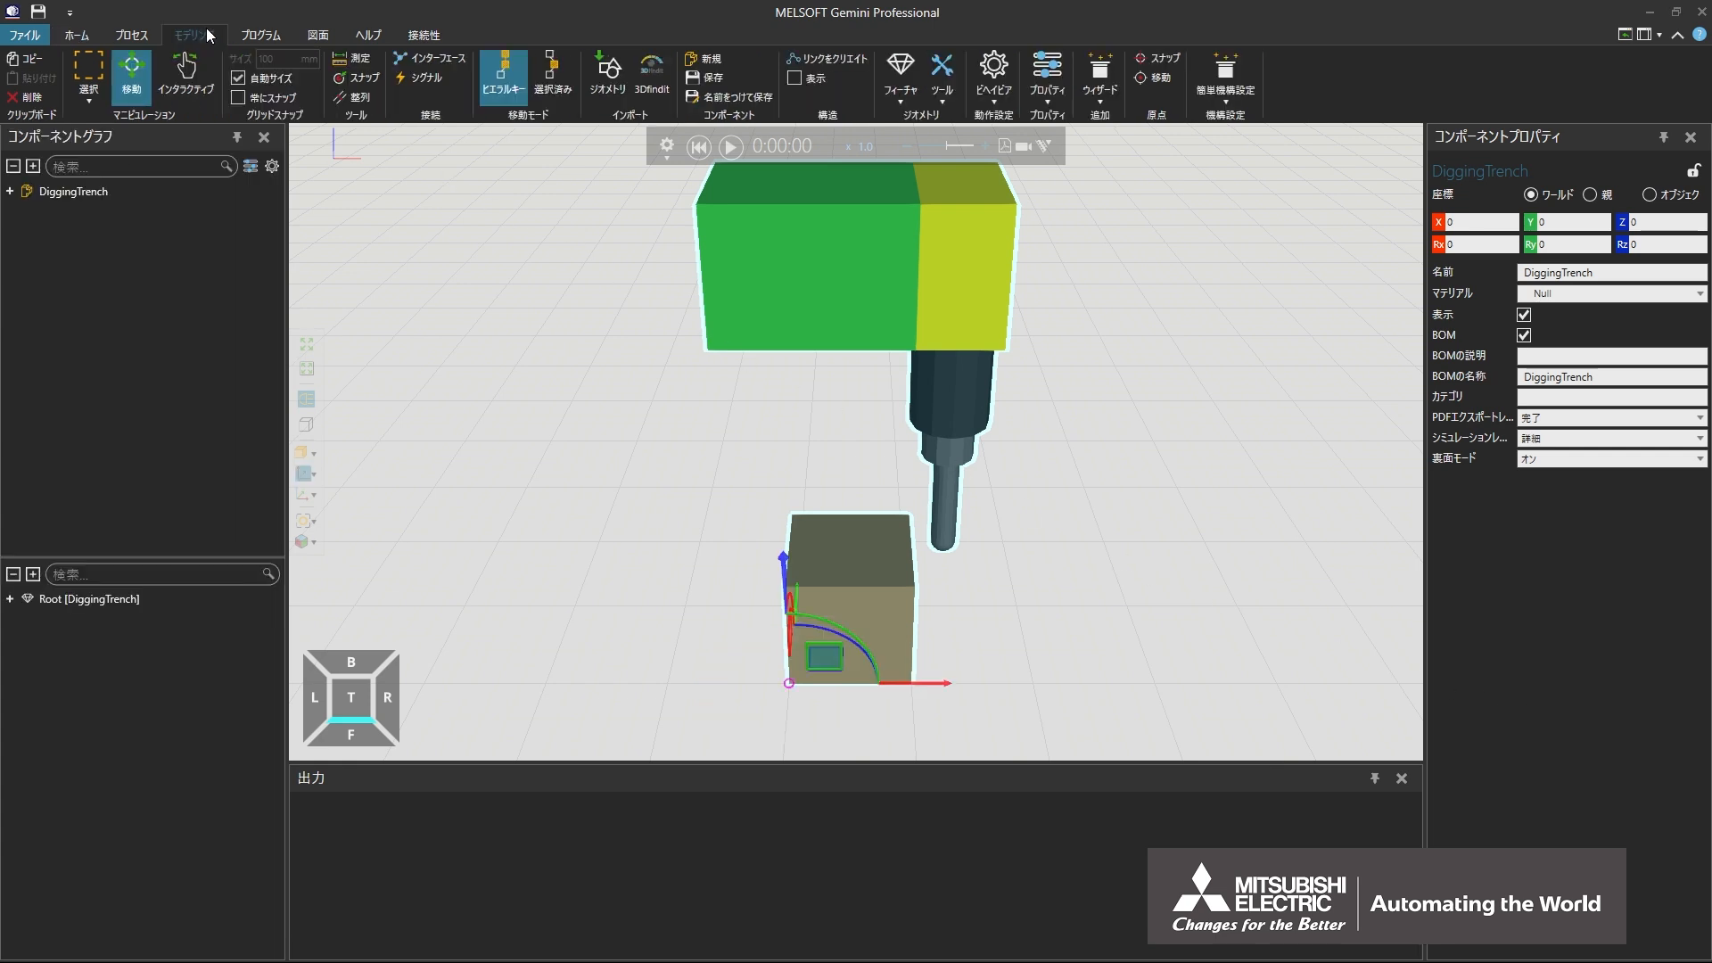
right_click(955, 389)
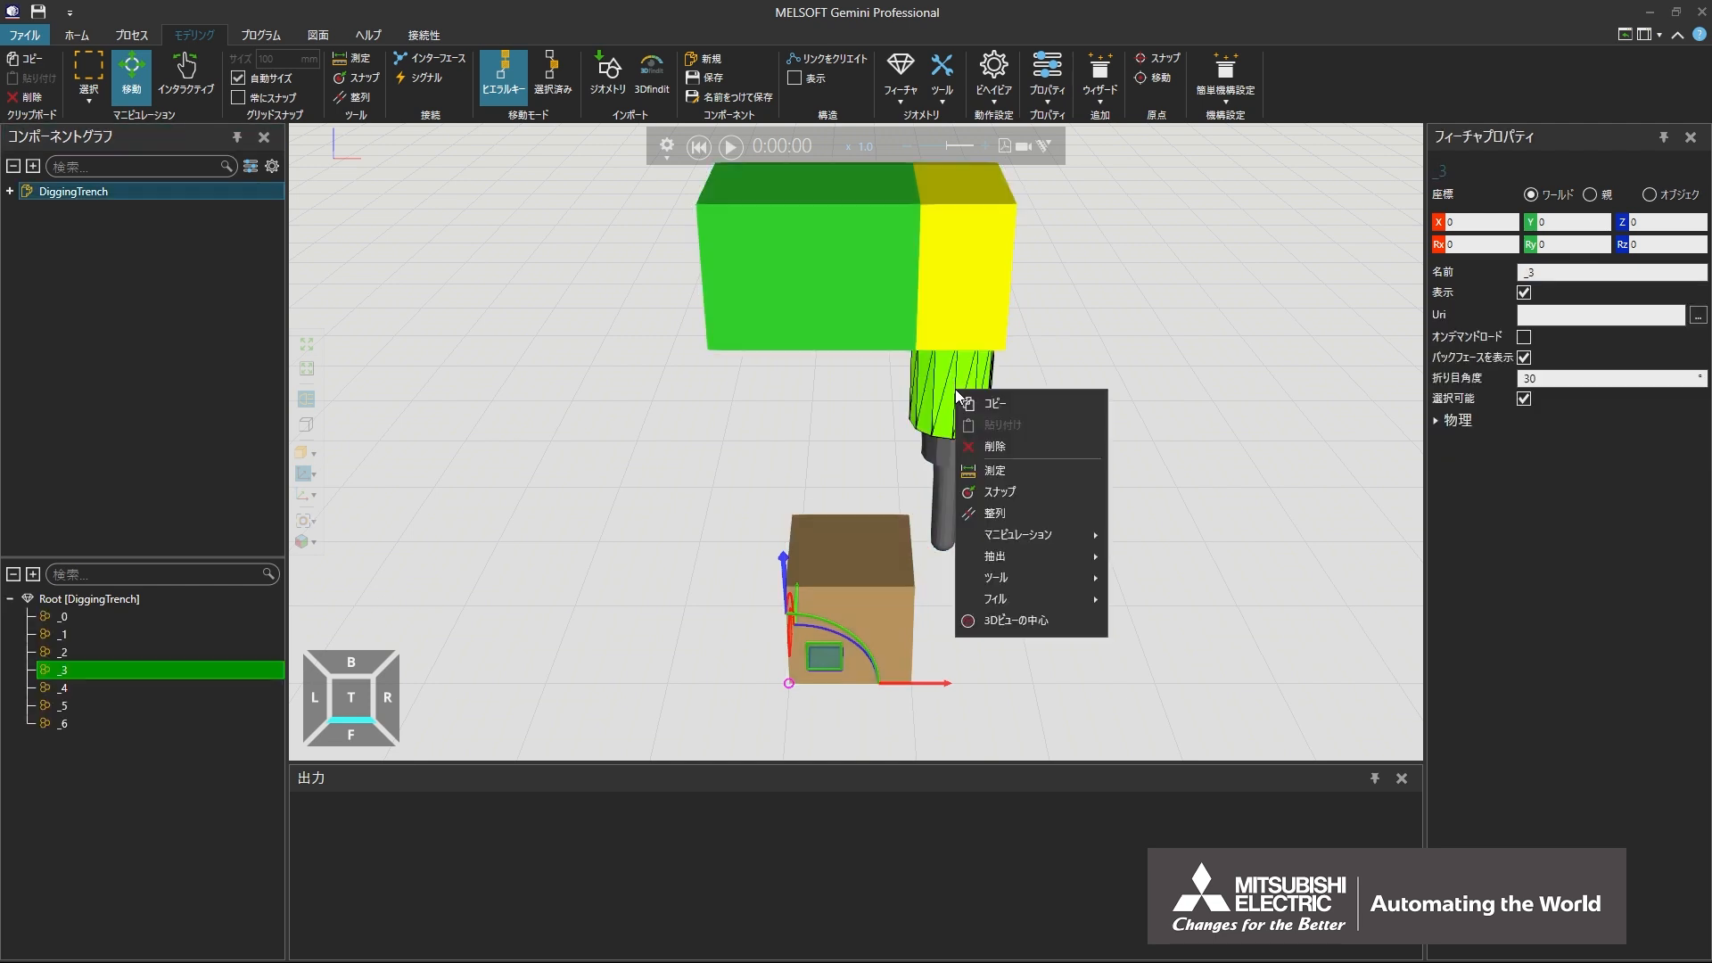
mouse_move(1079, 555)
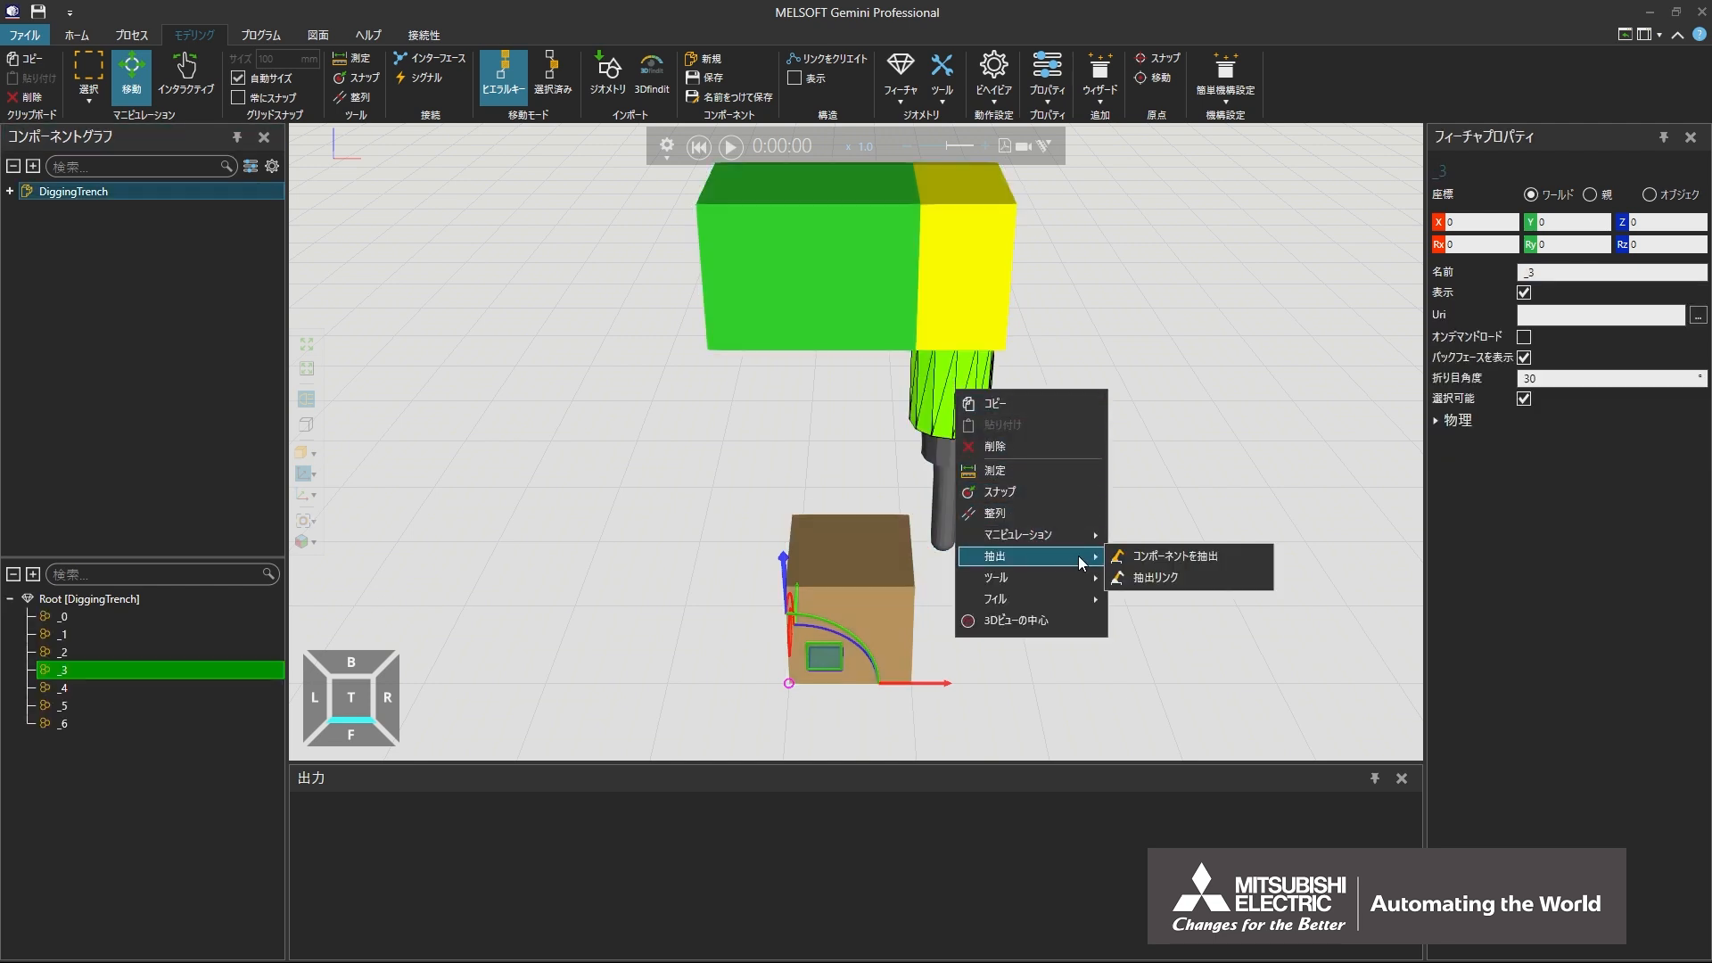
click(1176, 580)
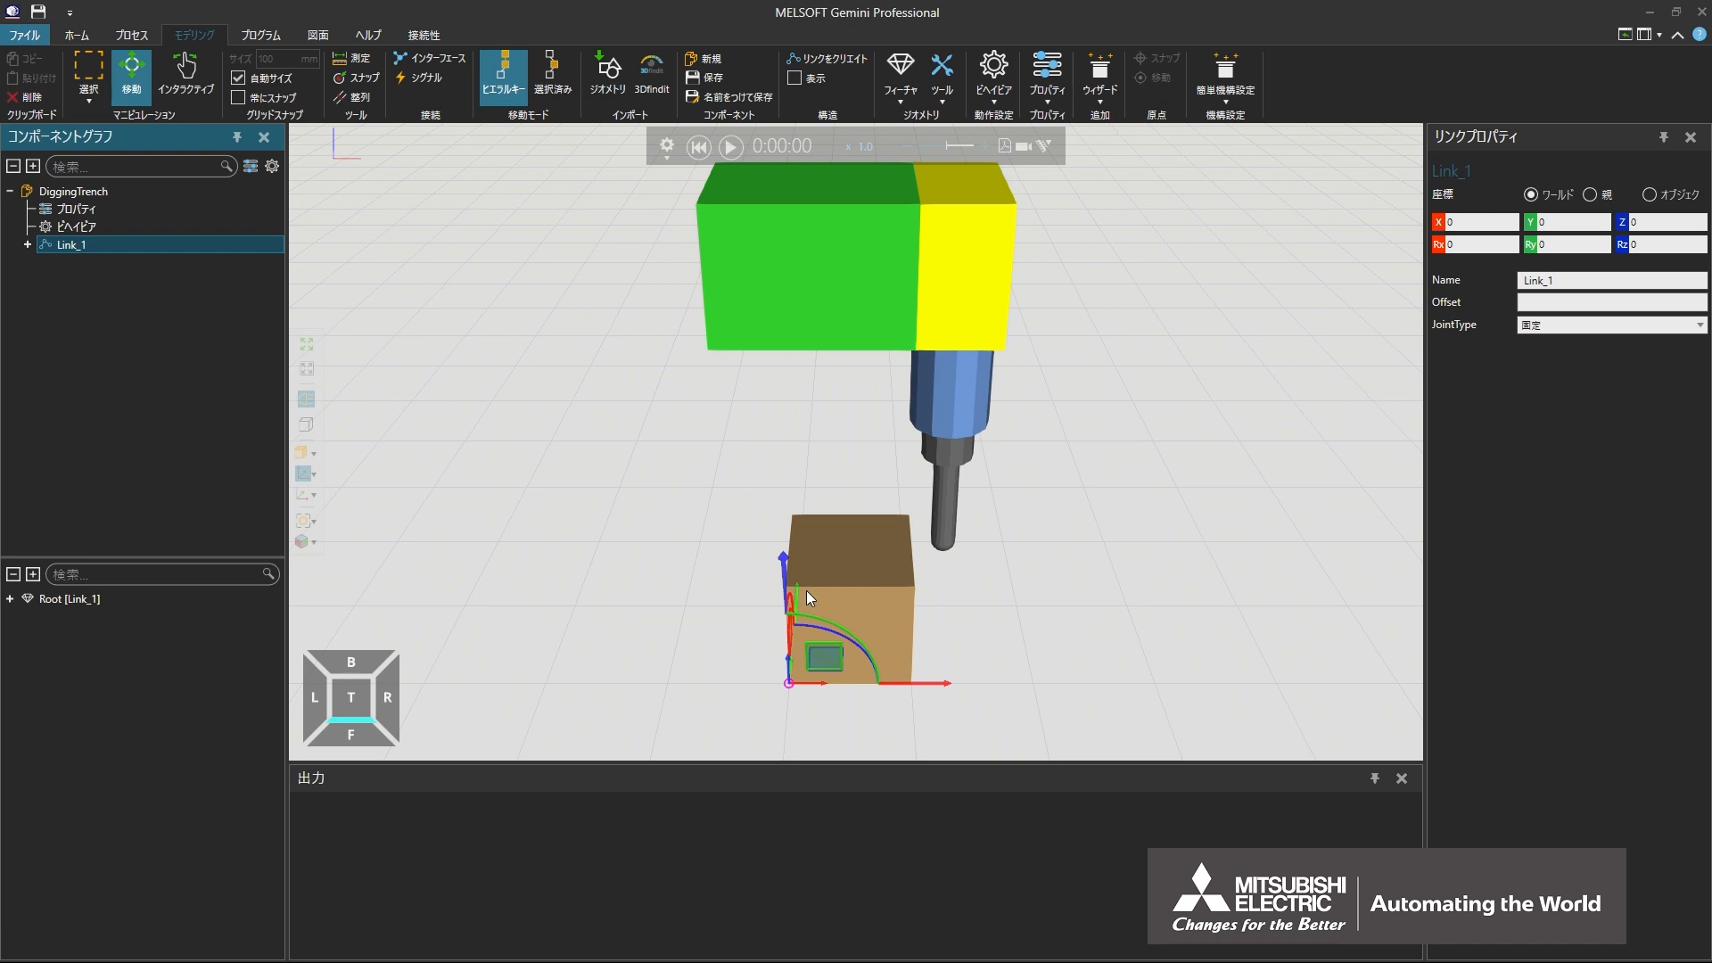
click(9, 599)
Give Link_1 a 直進 joint along the -X axis with a new servo controller, and expand the component's behaviors
click(1588, 324)
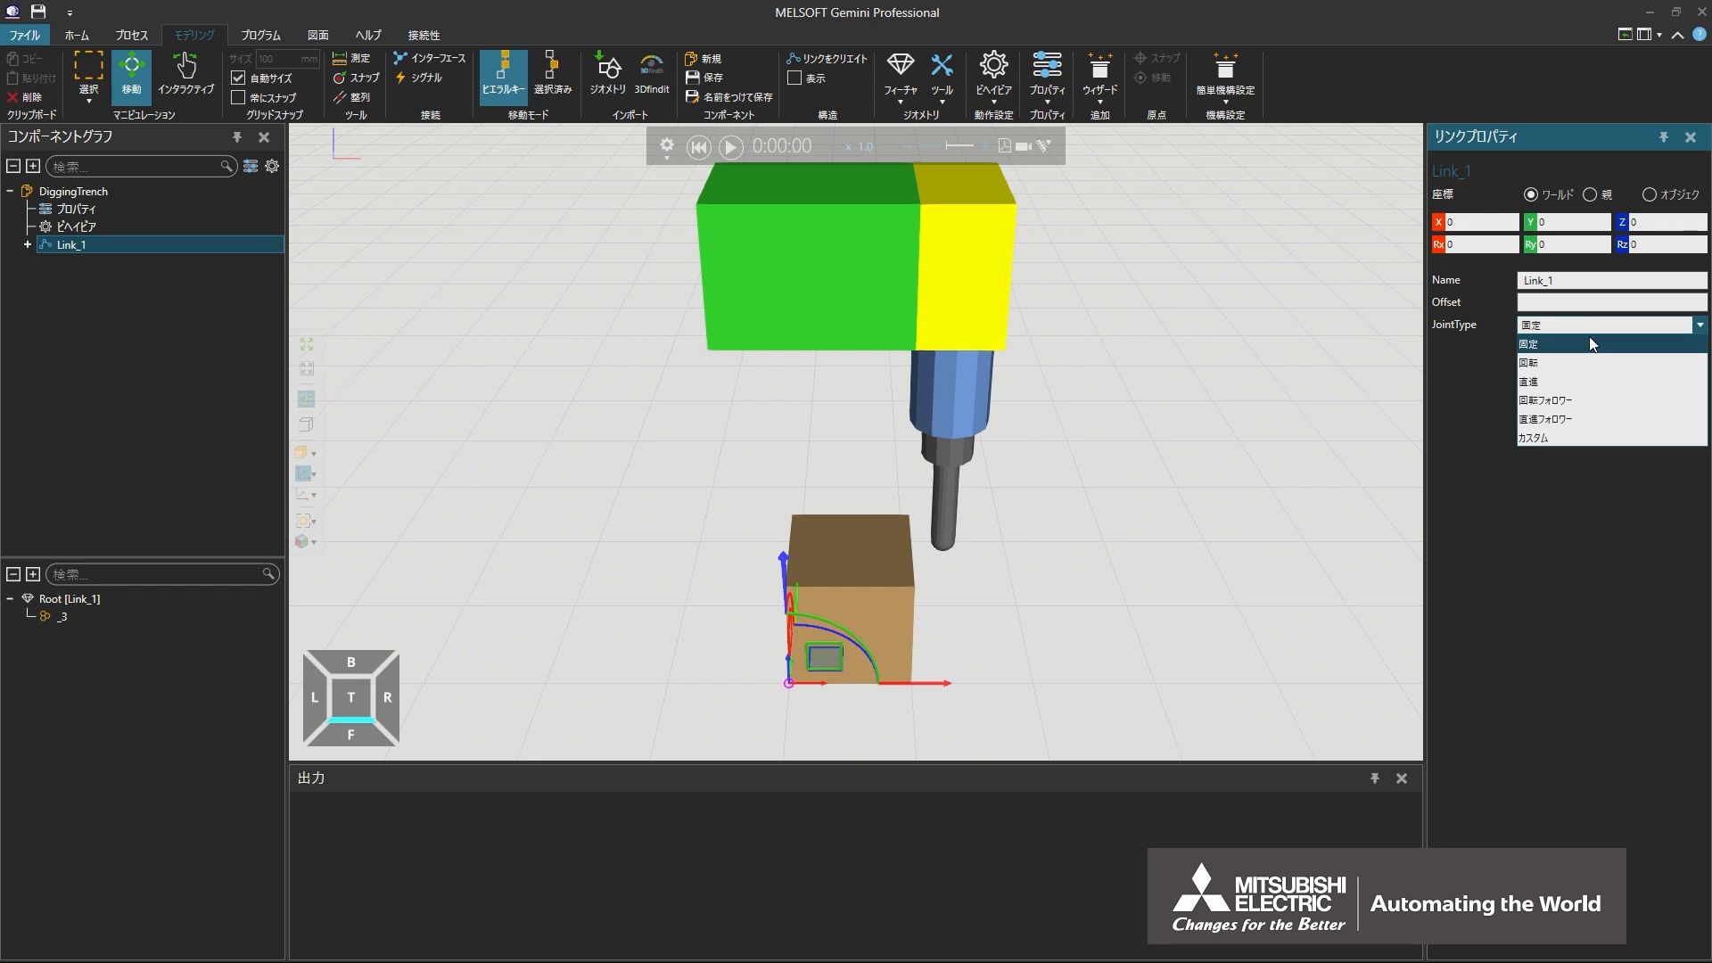
click(1593, 382)
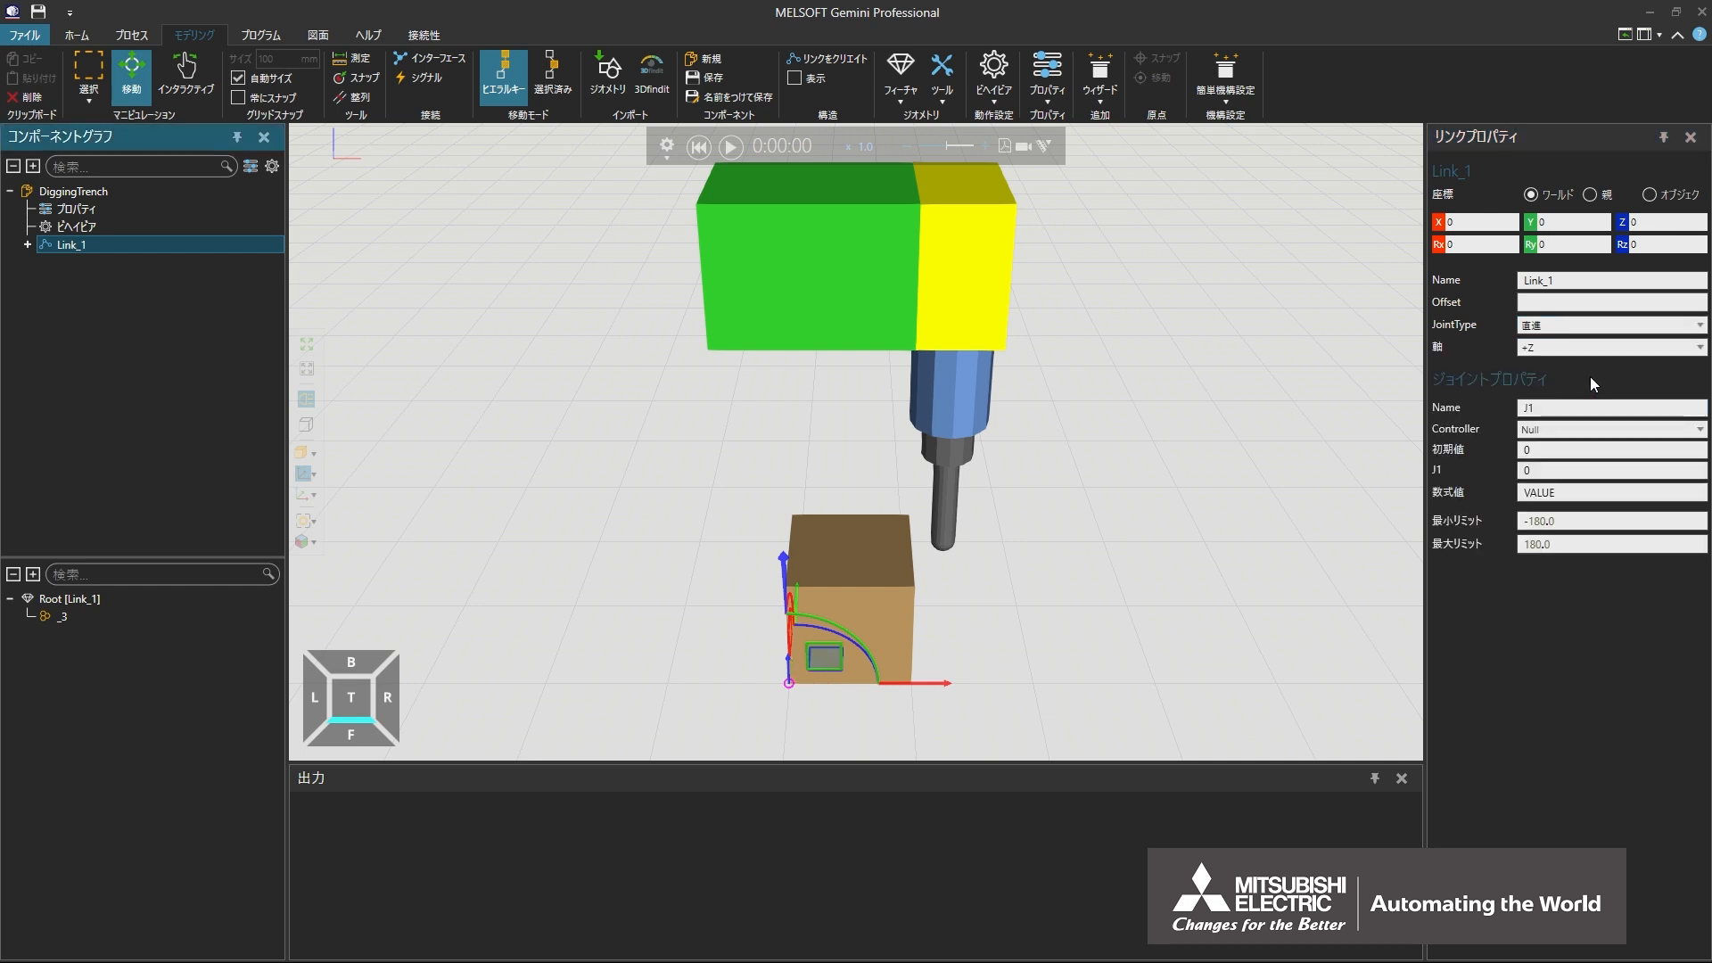
click(1562, 348)
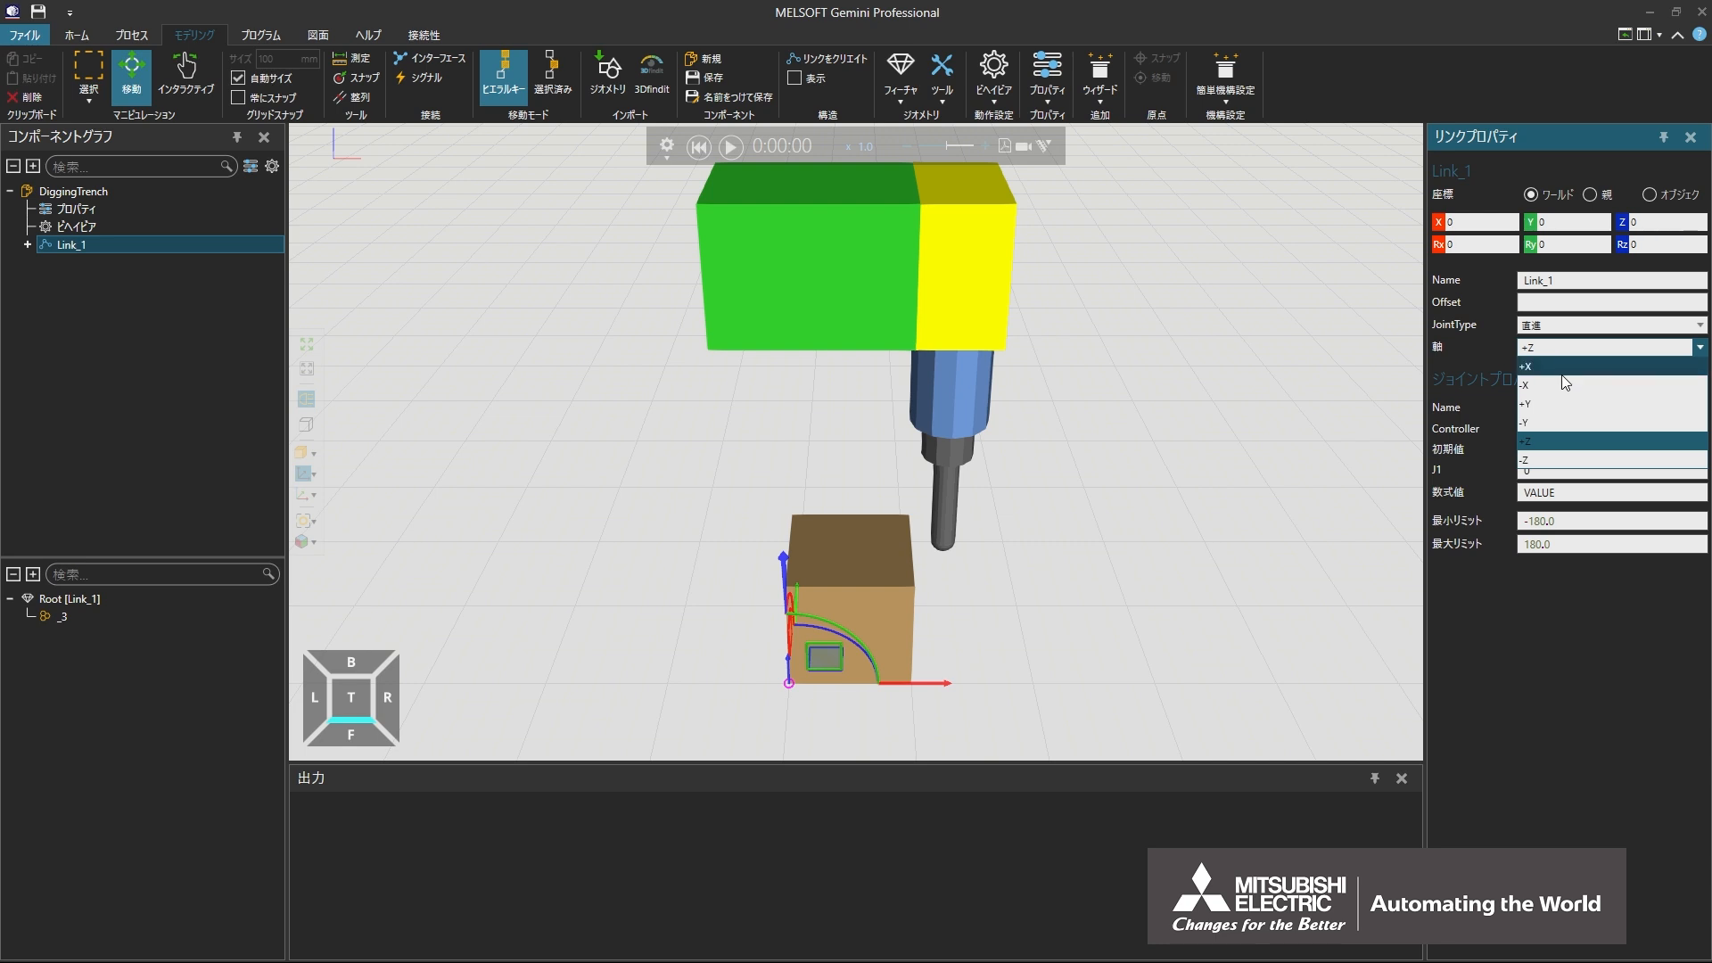
click(1566, 385)
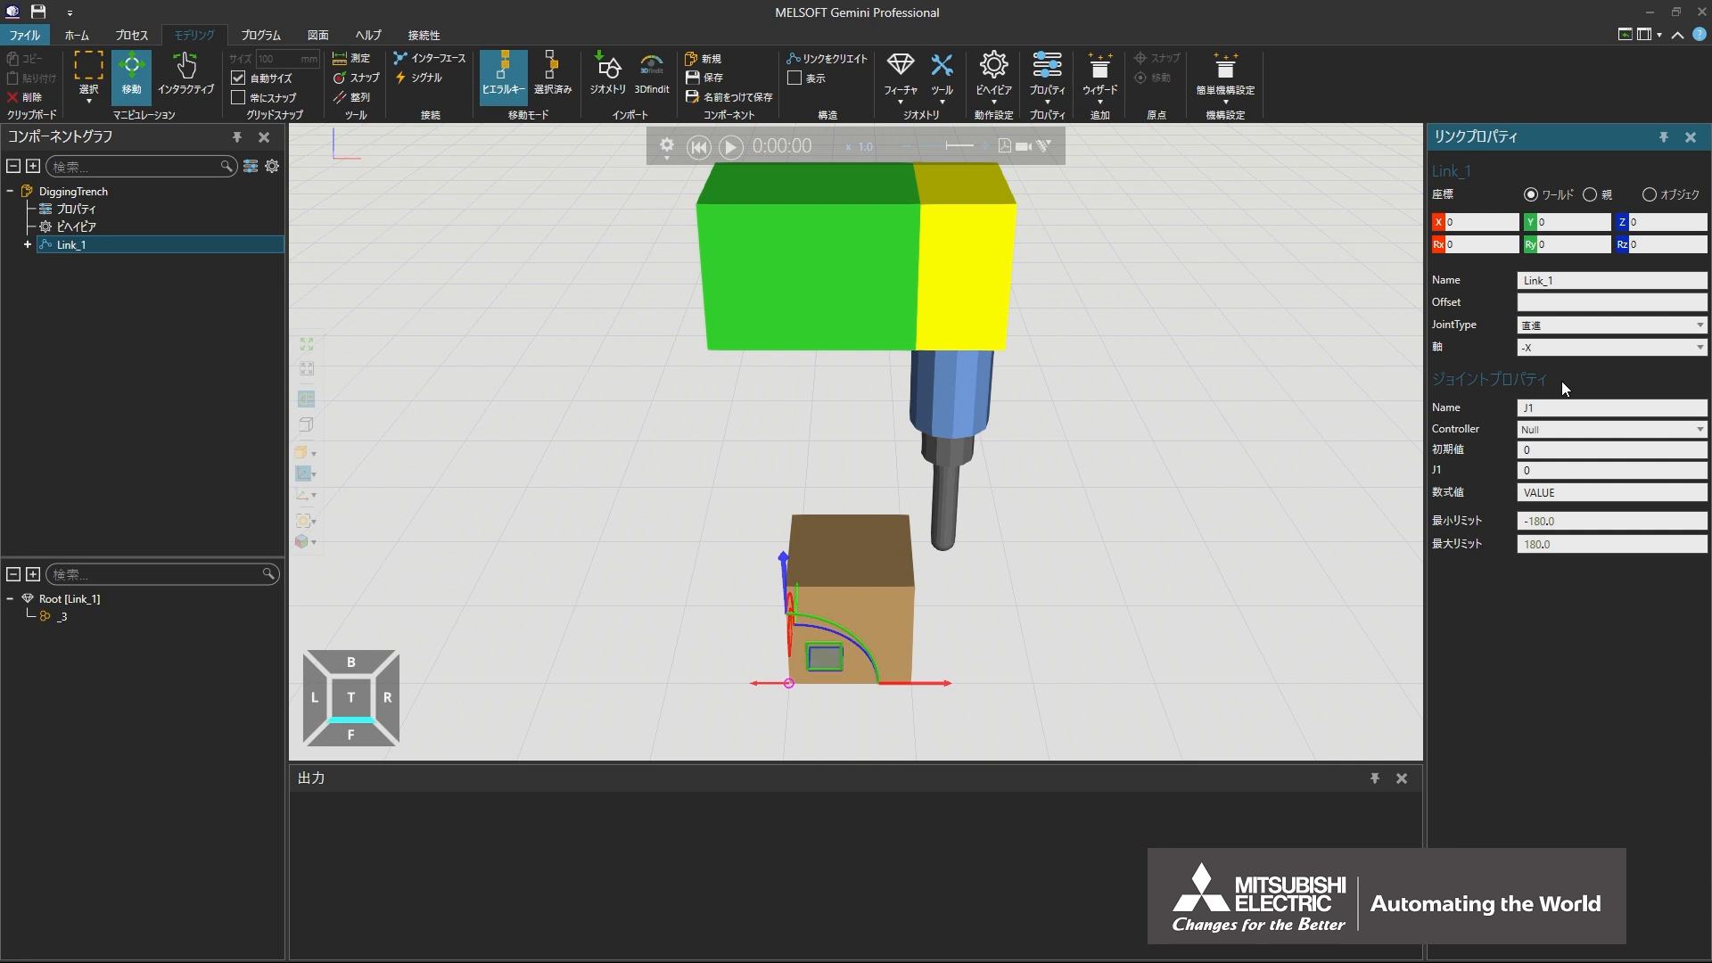
click(1579, 430)
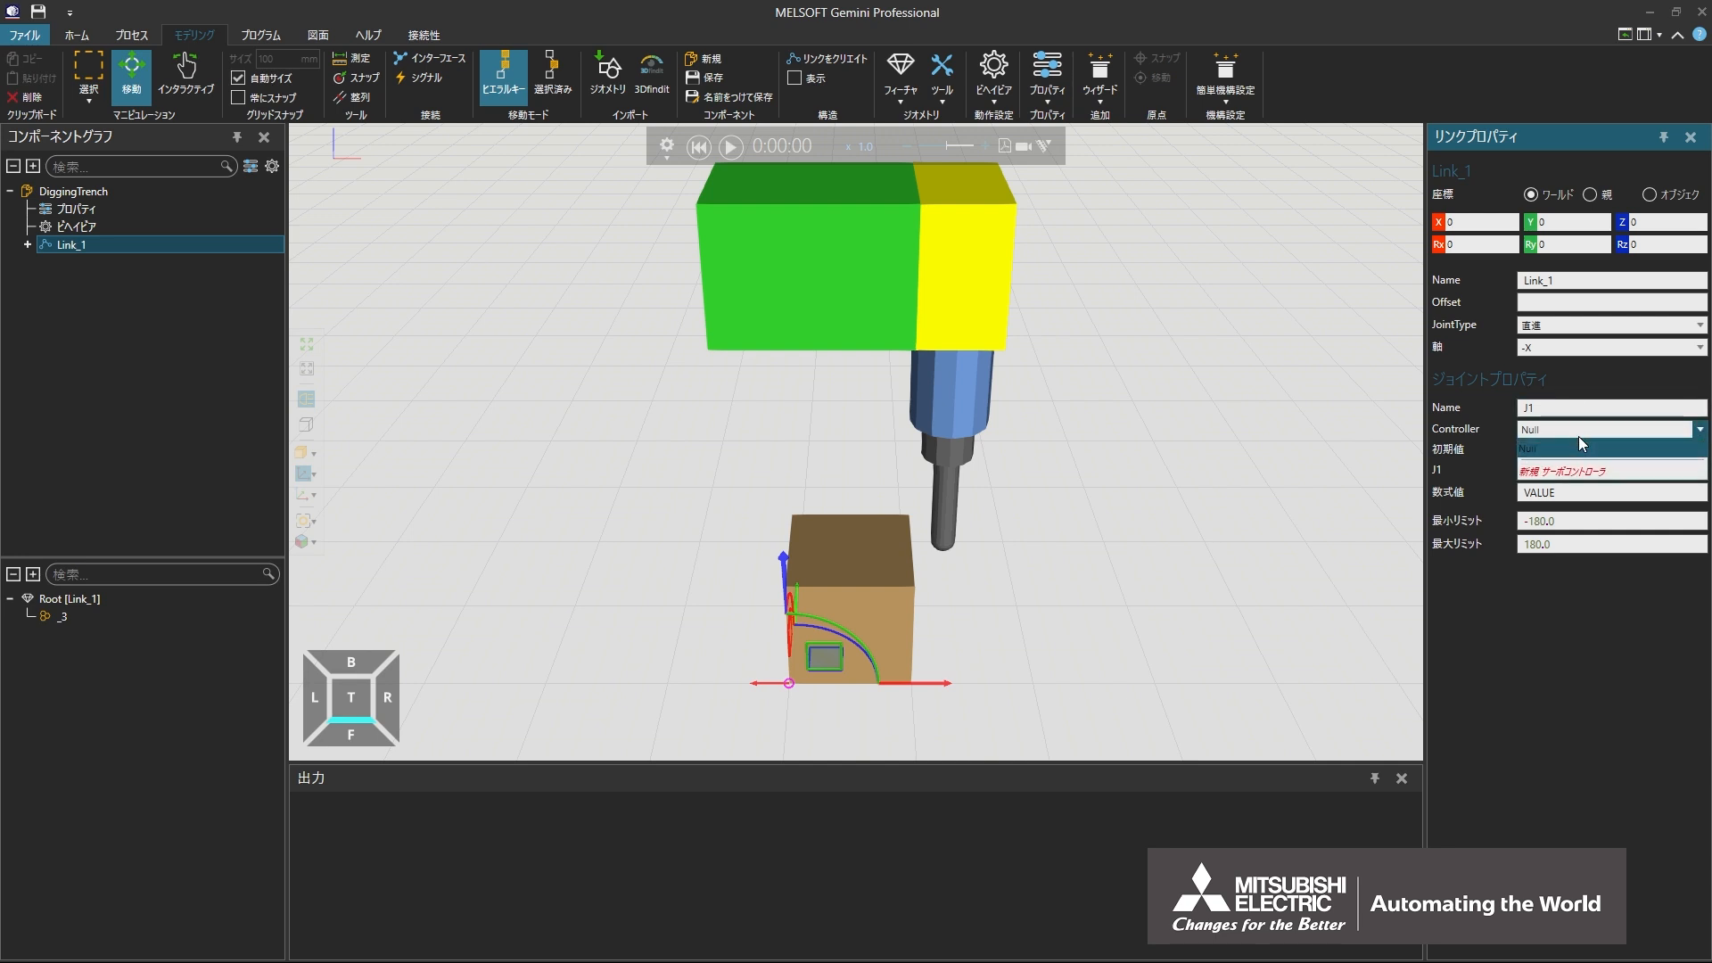
click(1580, 470)
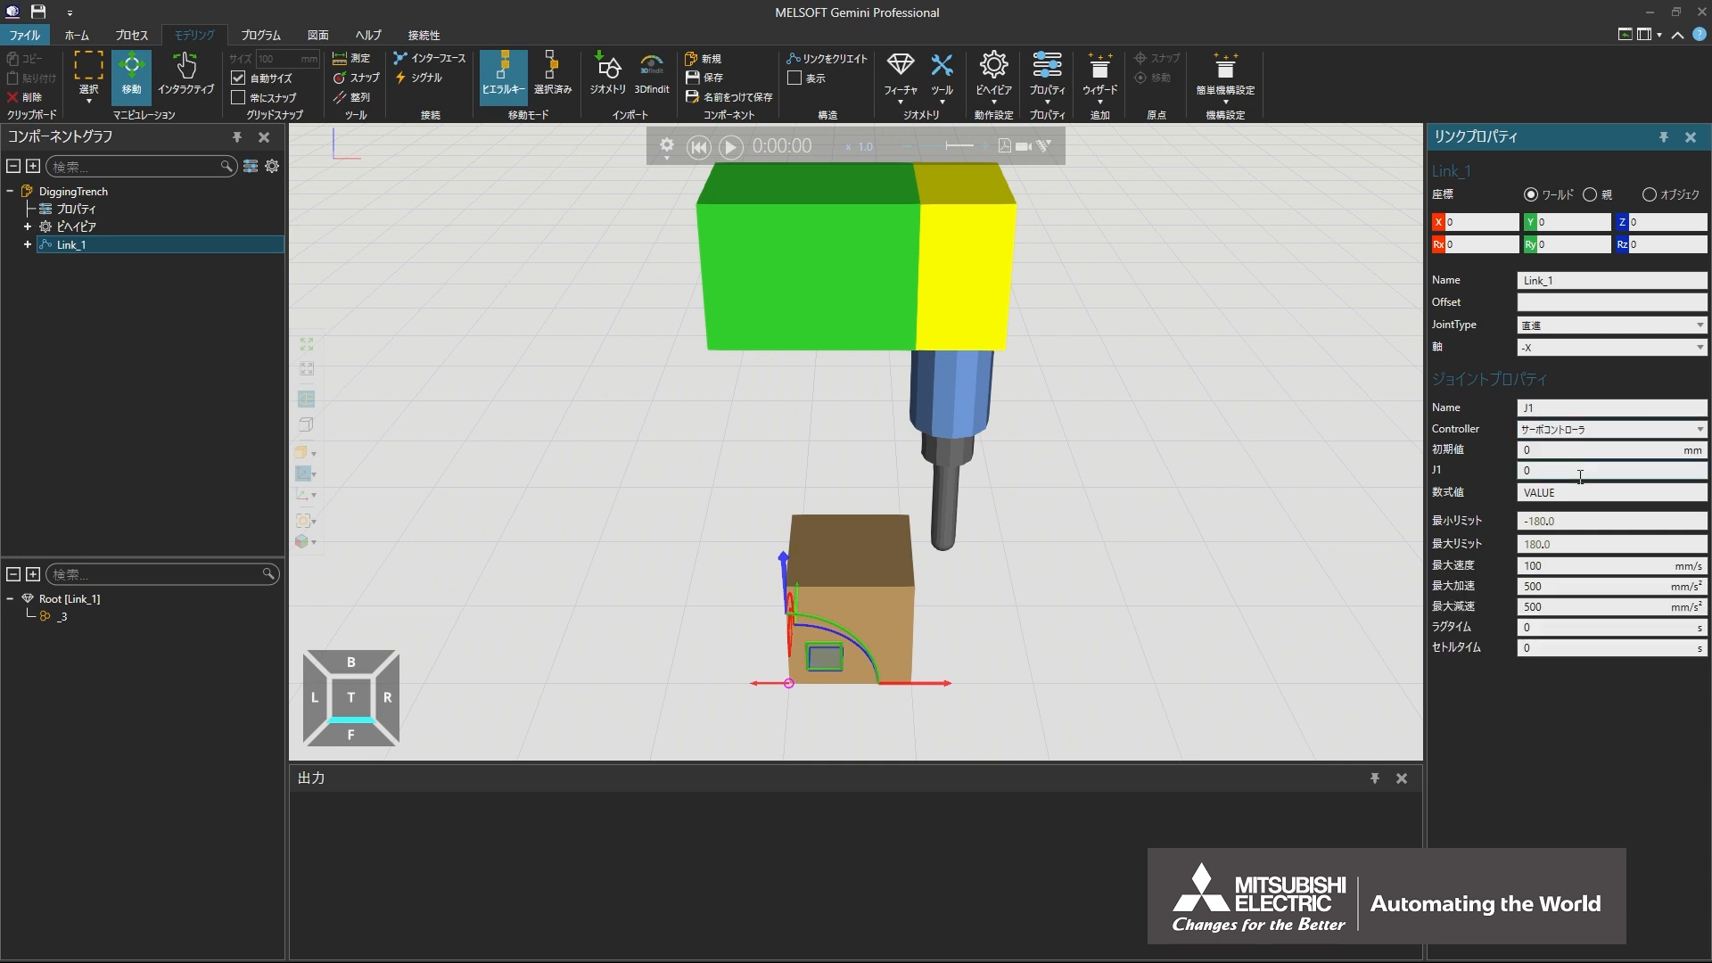
click(27, 228)
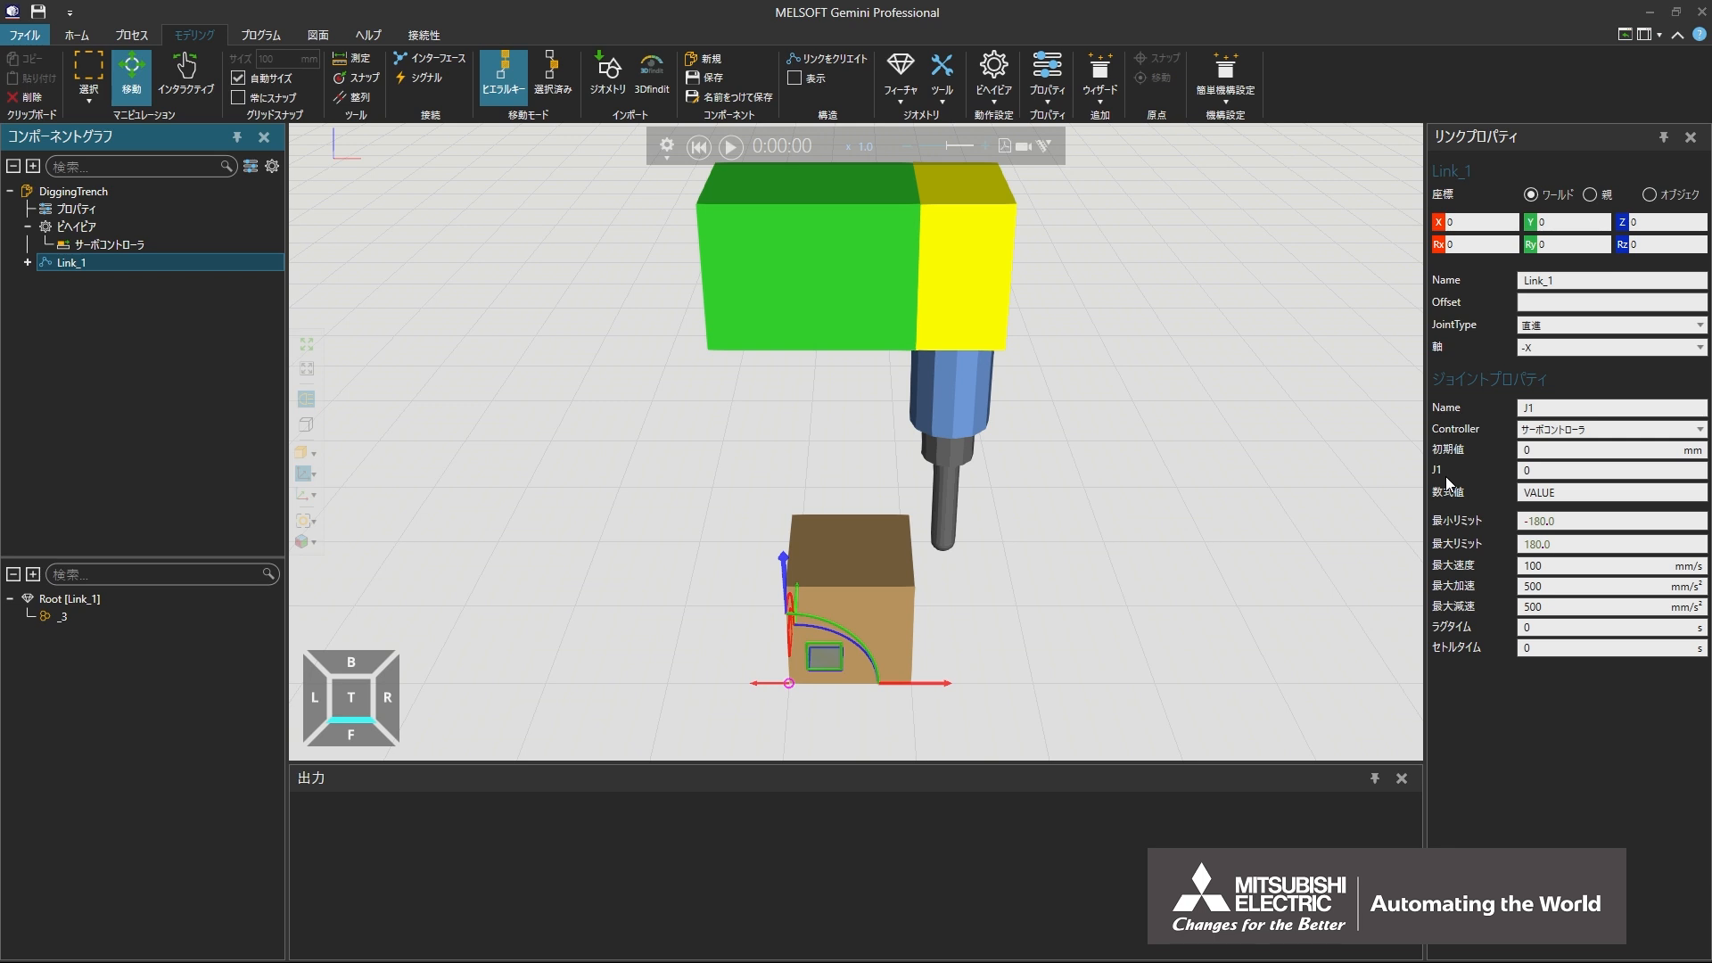
Measure the distance between the two lower front corners of the green block
click(1532, 470)
click(362, 64)
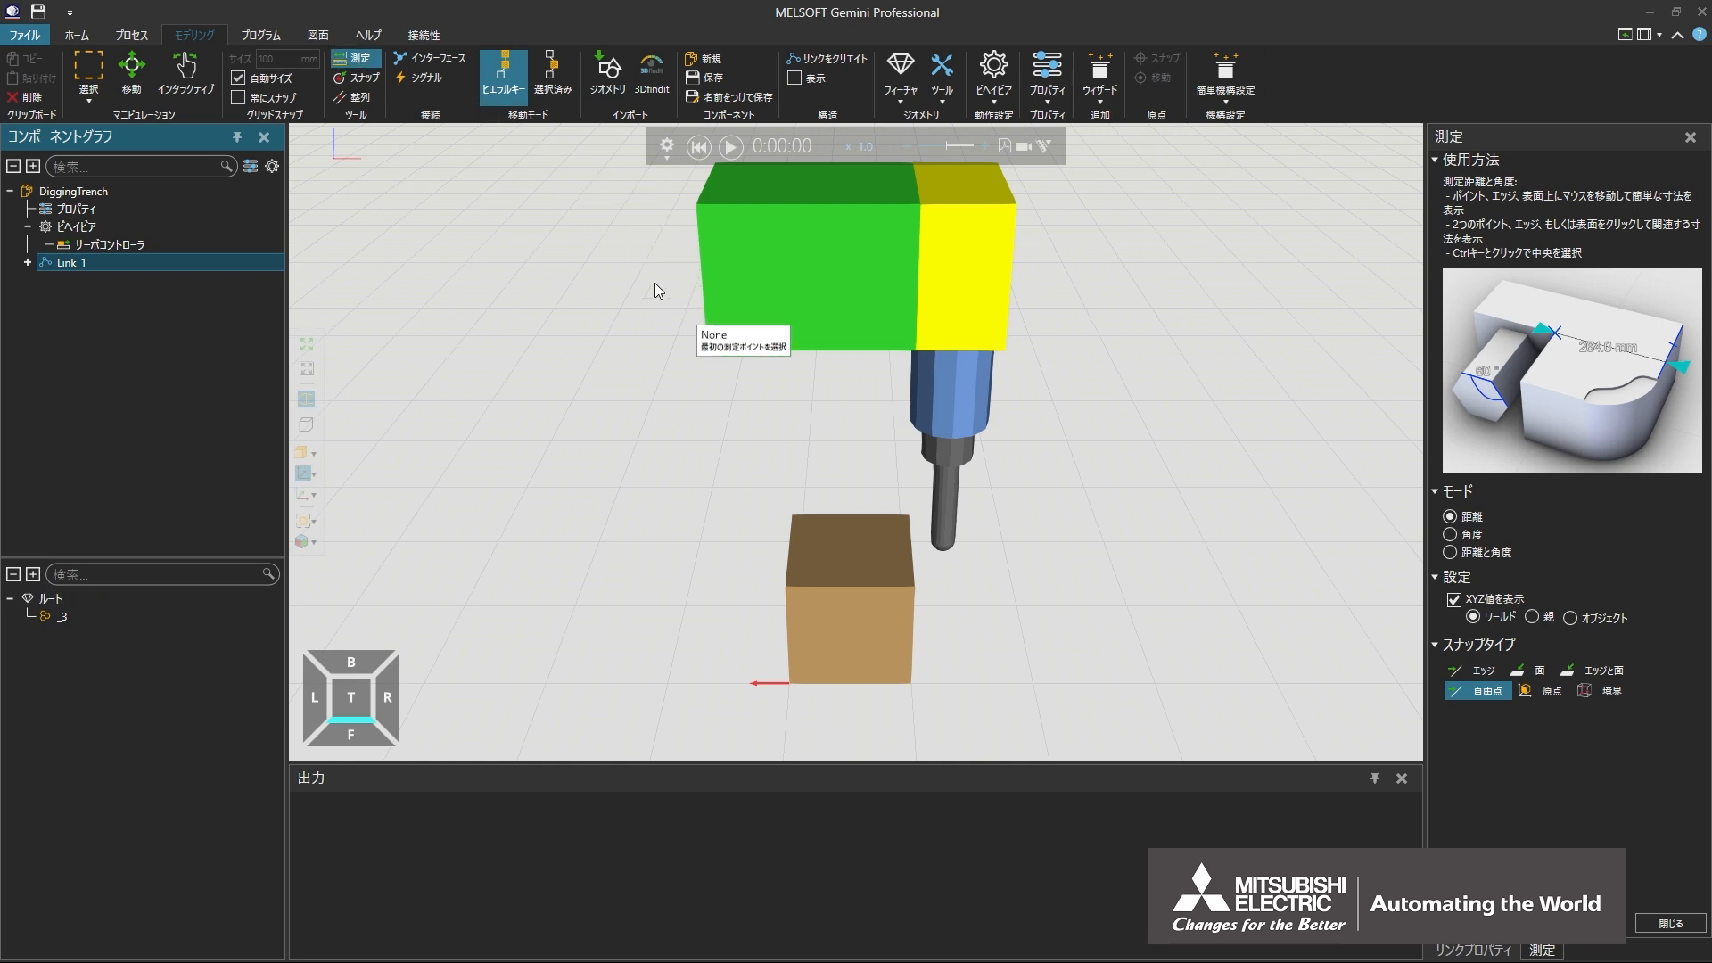
click(708, 350)
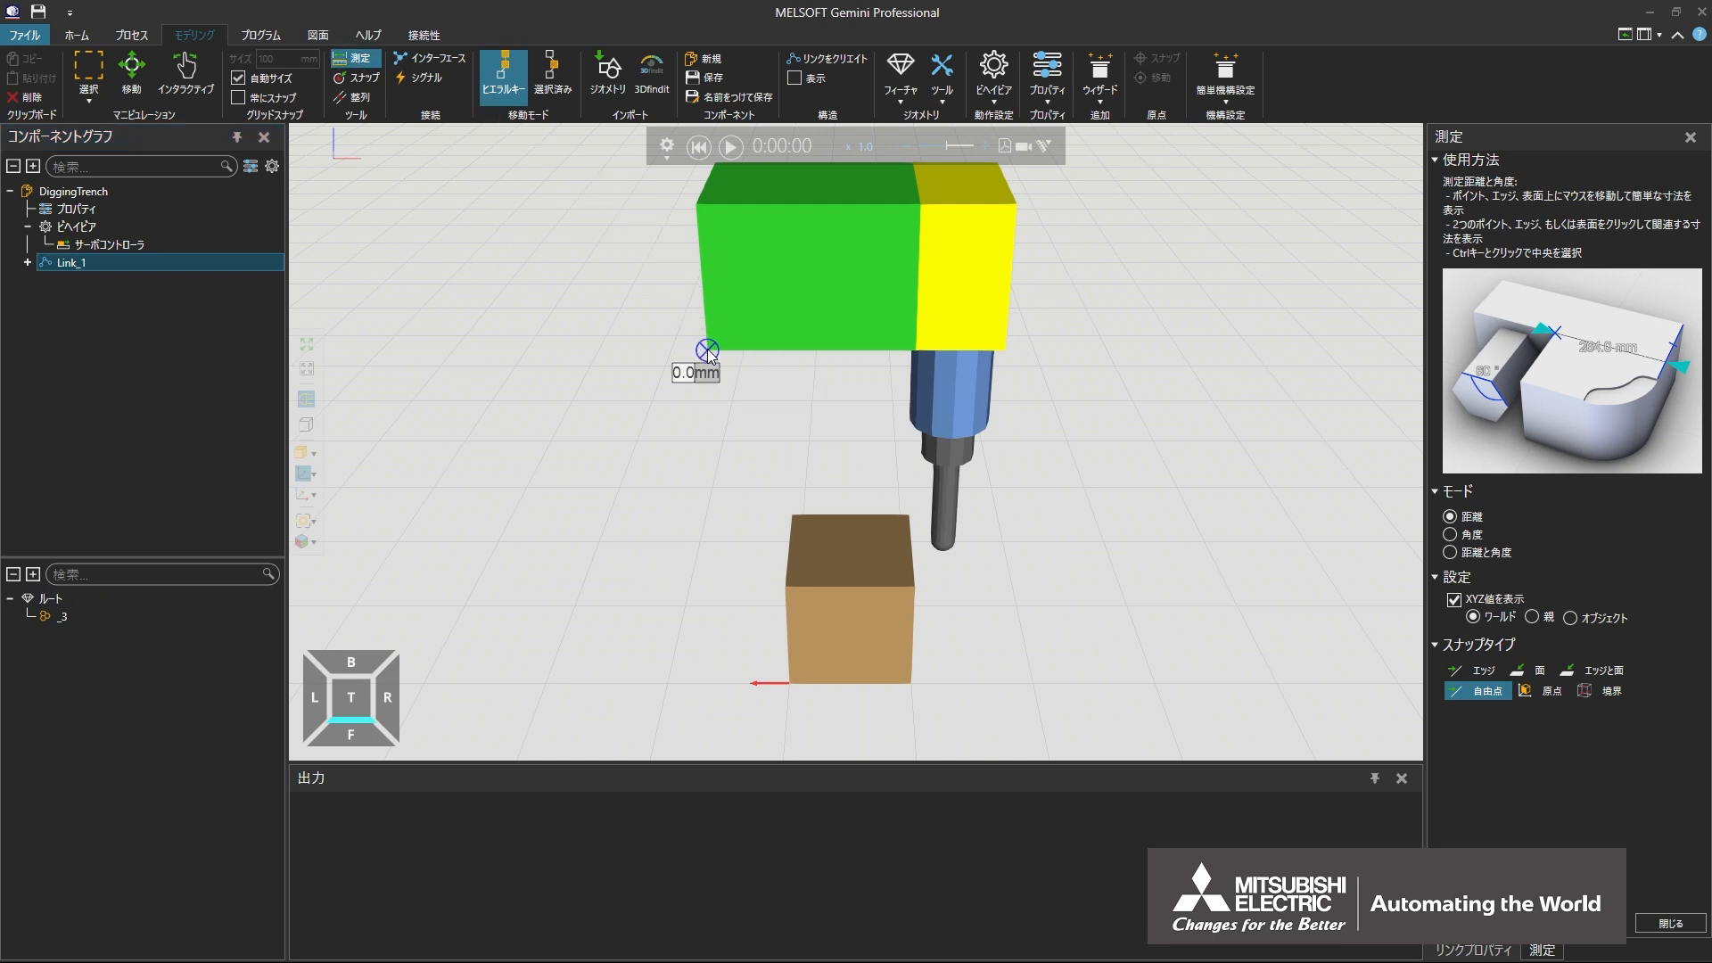
click(916, 352)
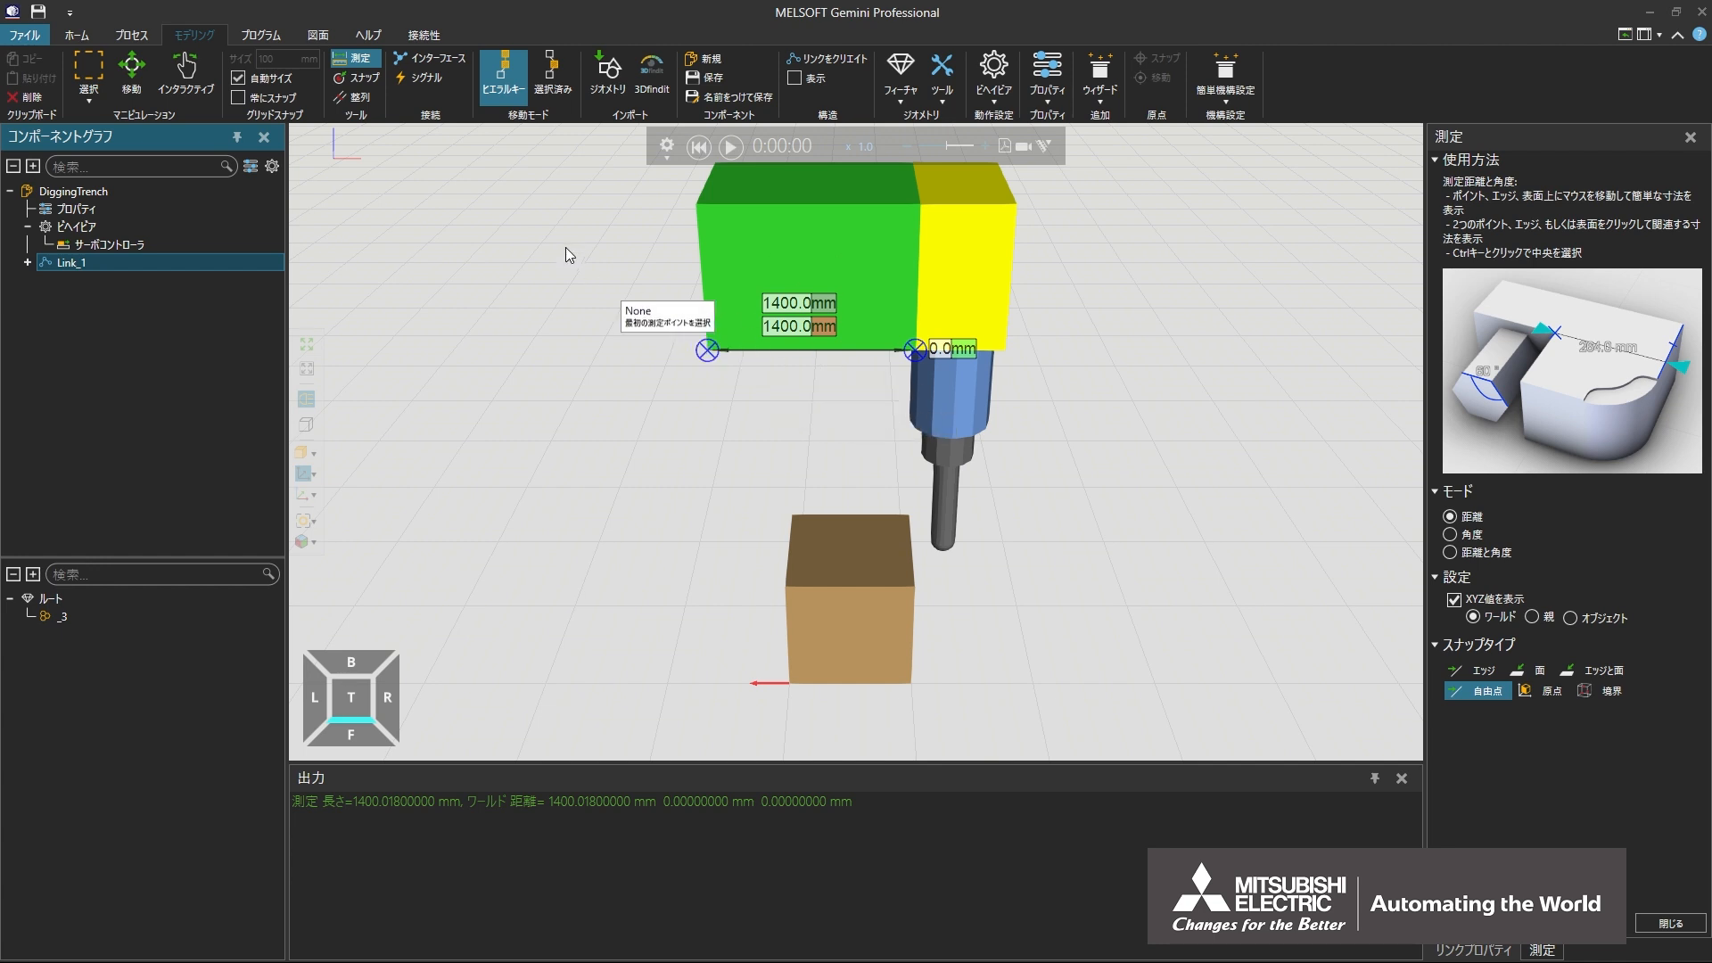
click(362, 64)
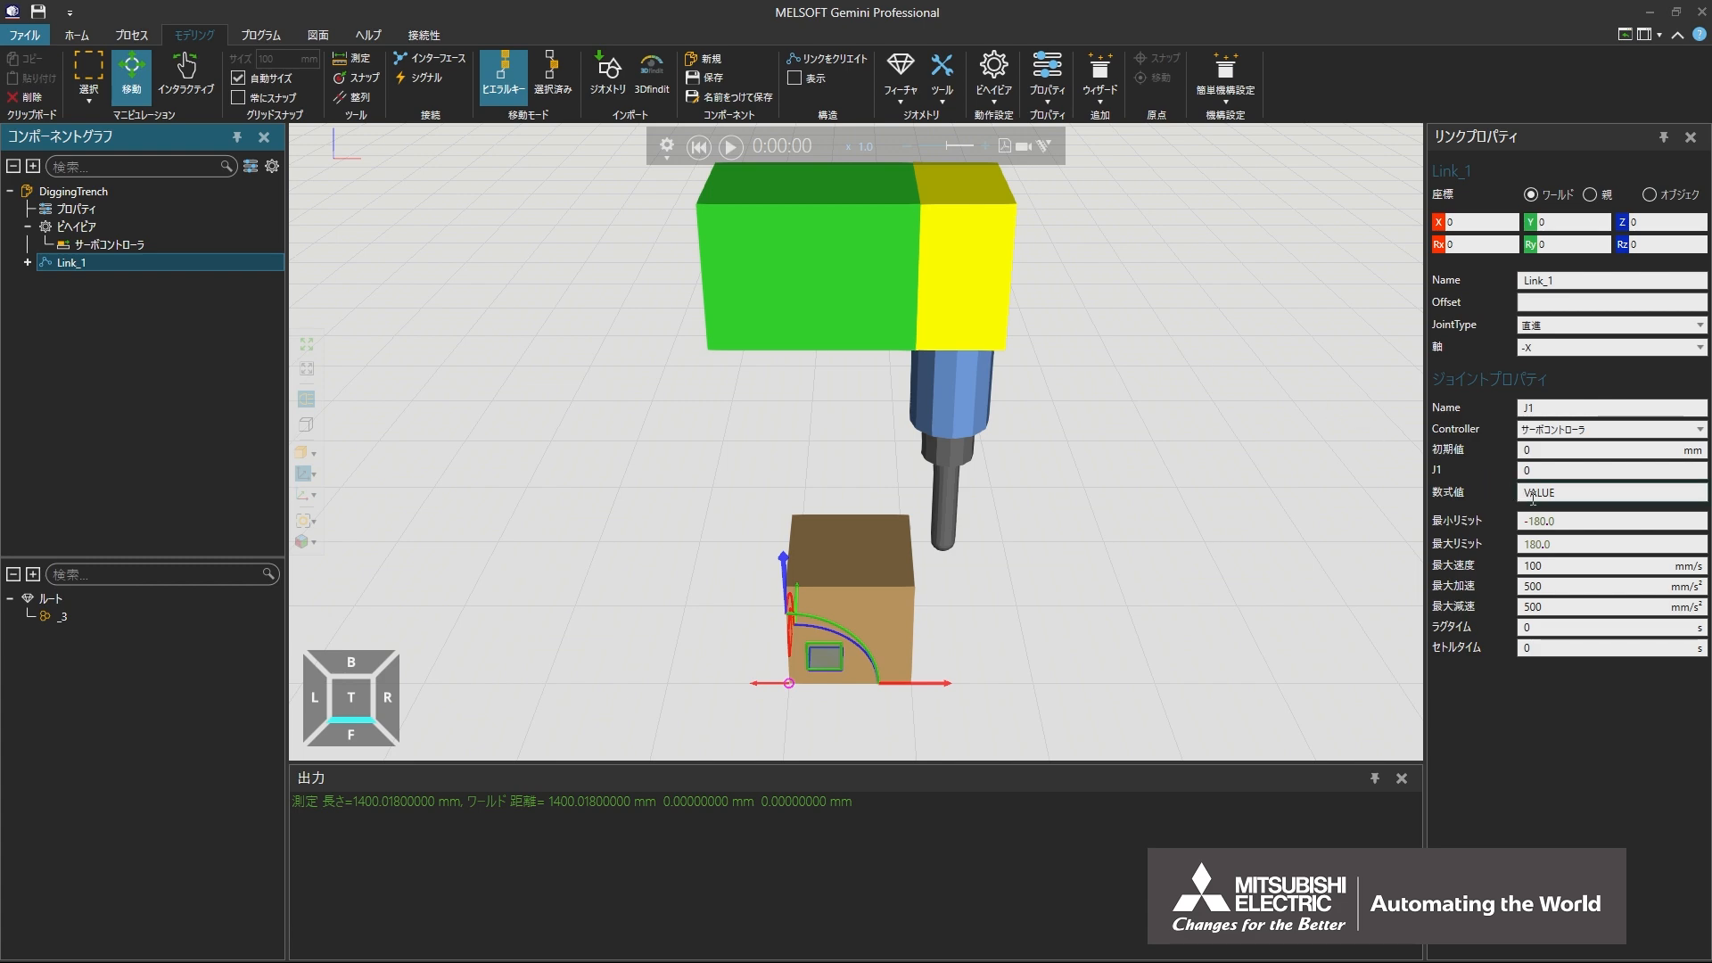
Set joint J1's minimum limit to 0 and its maximum limit to 1400
click(1565, 521)
text(0)
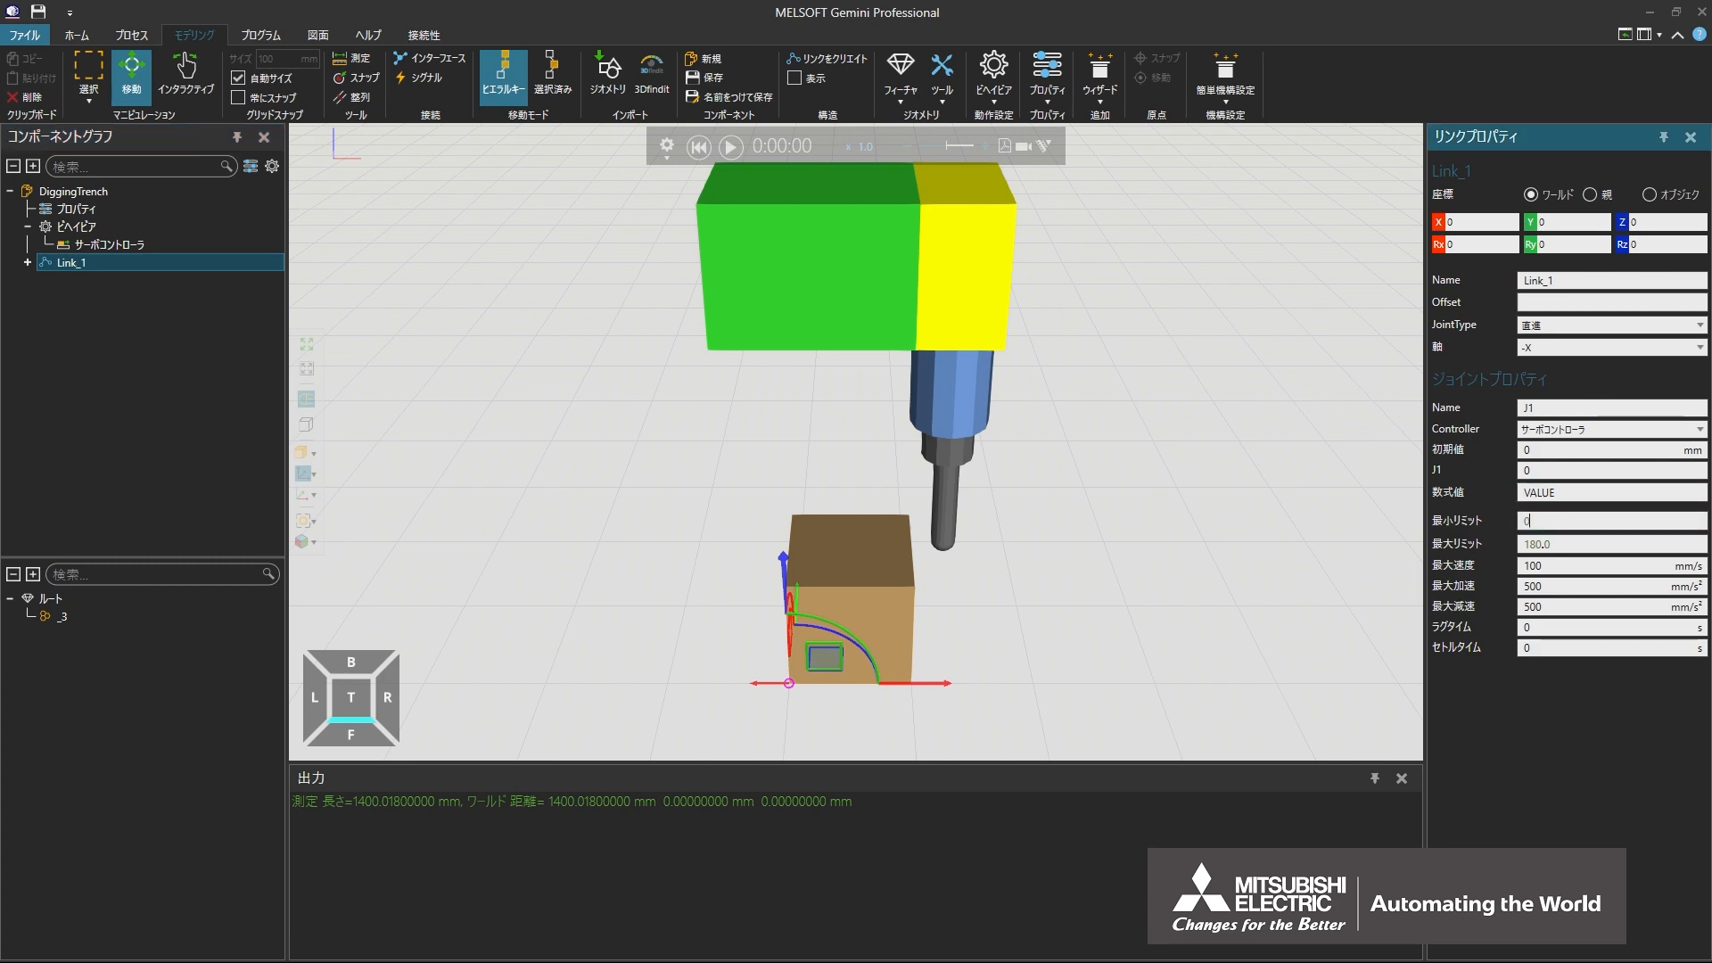
key(Tab)
text(1400)
Test joint J1 by moving the large cylinder interactively in -X and back toward the block, and reset the simulation
click(187, 76)
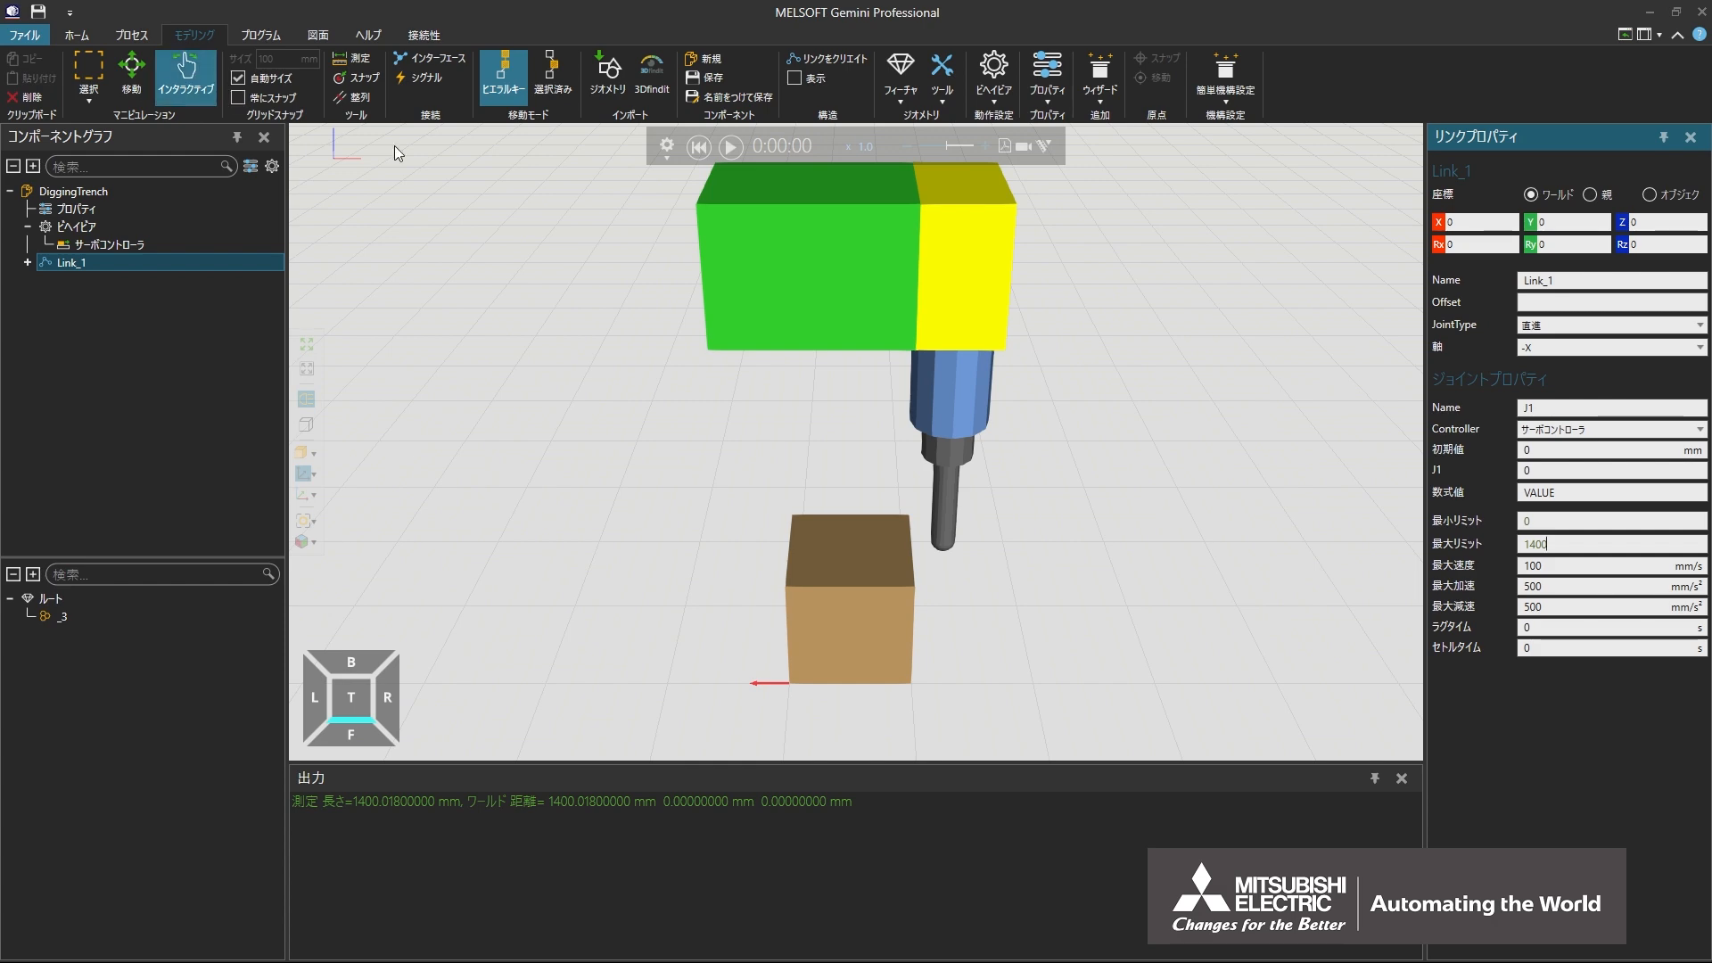
drag(946, 402, 657, 410)
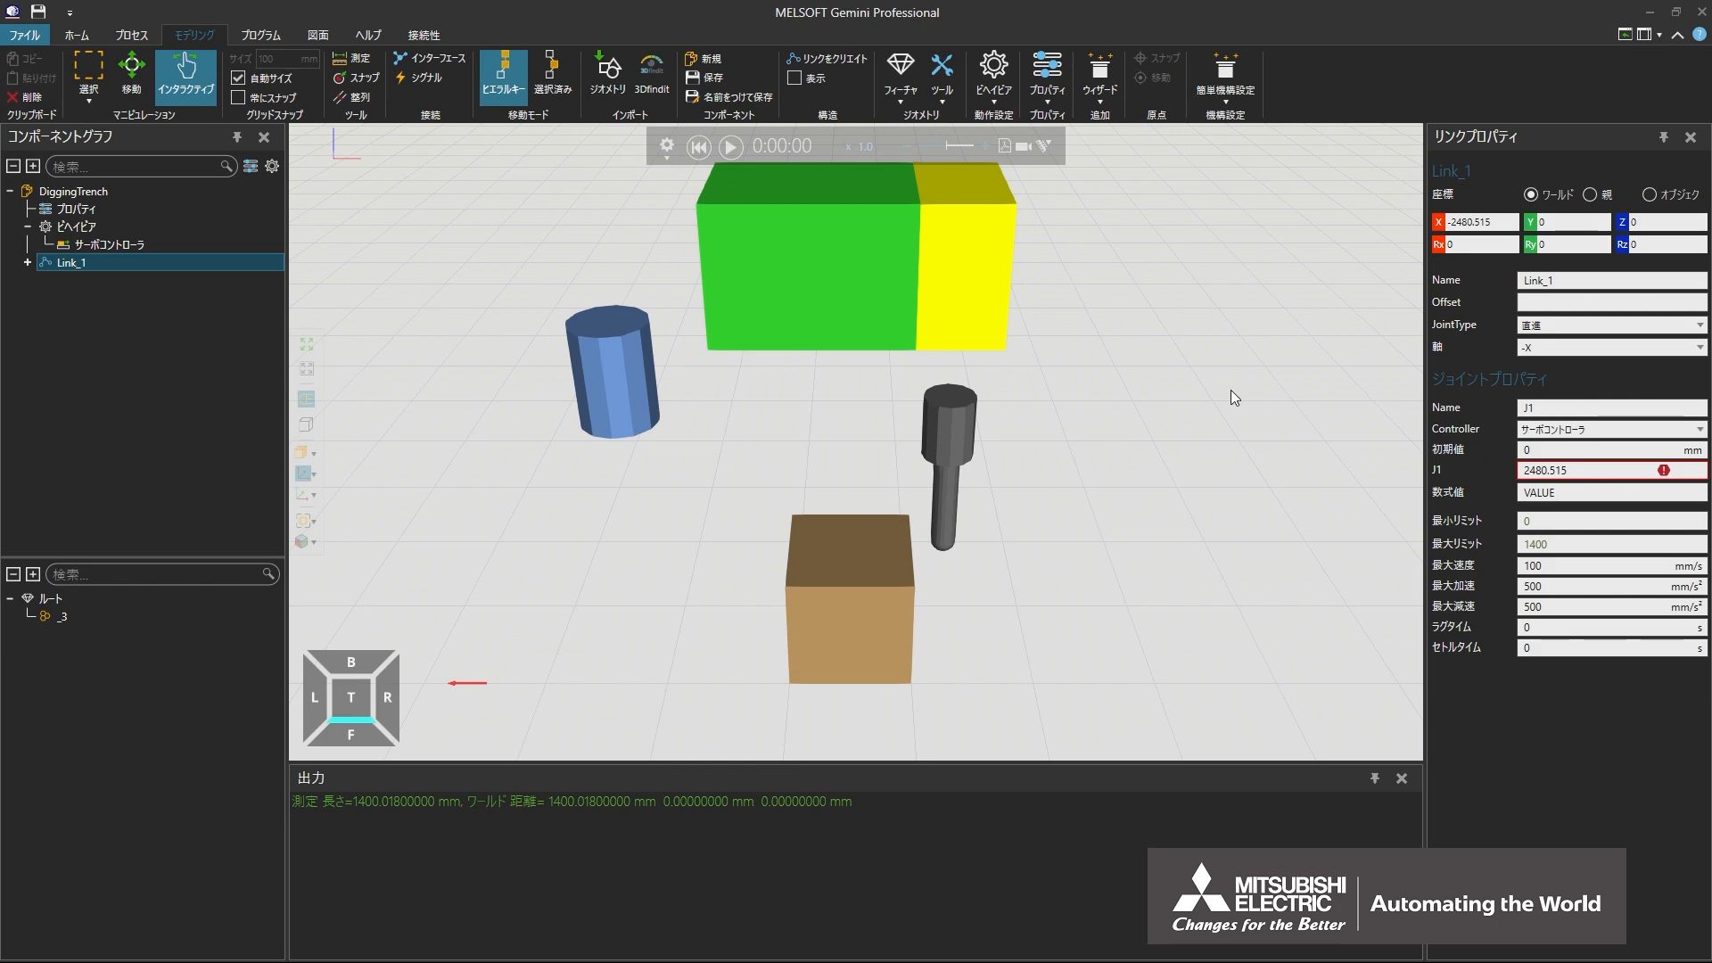
click(260, 35)
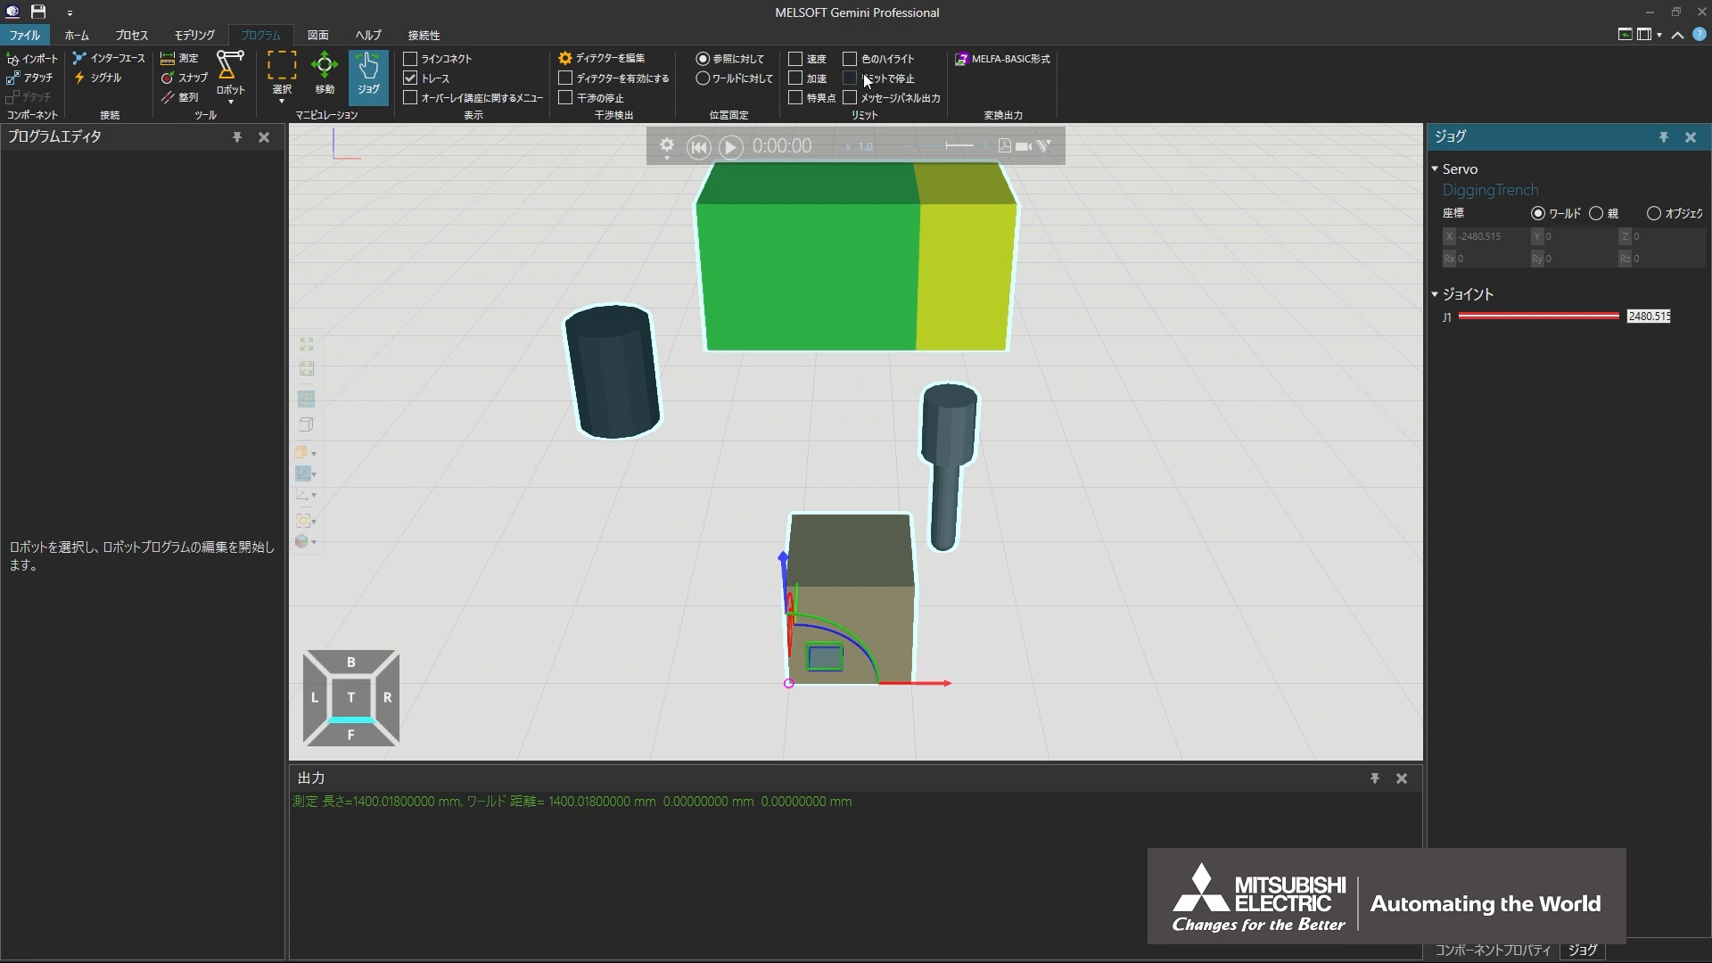
click(201, 41)
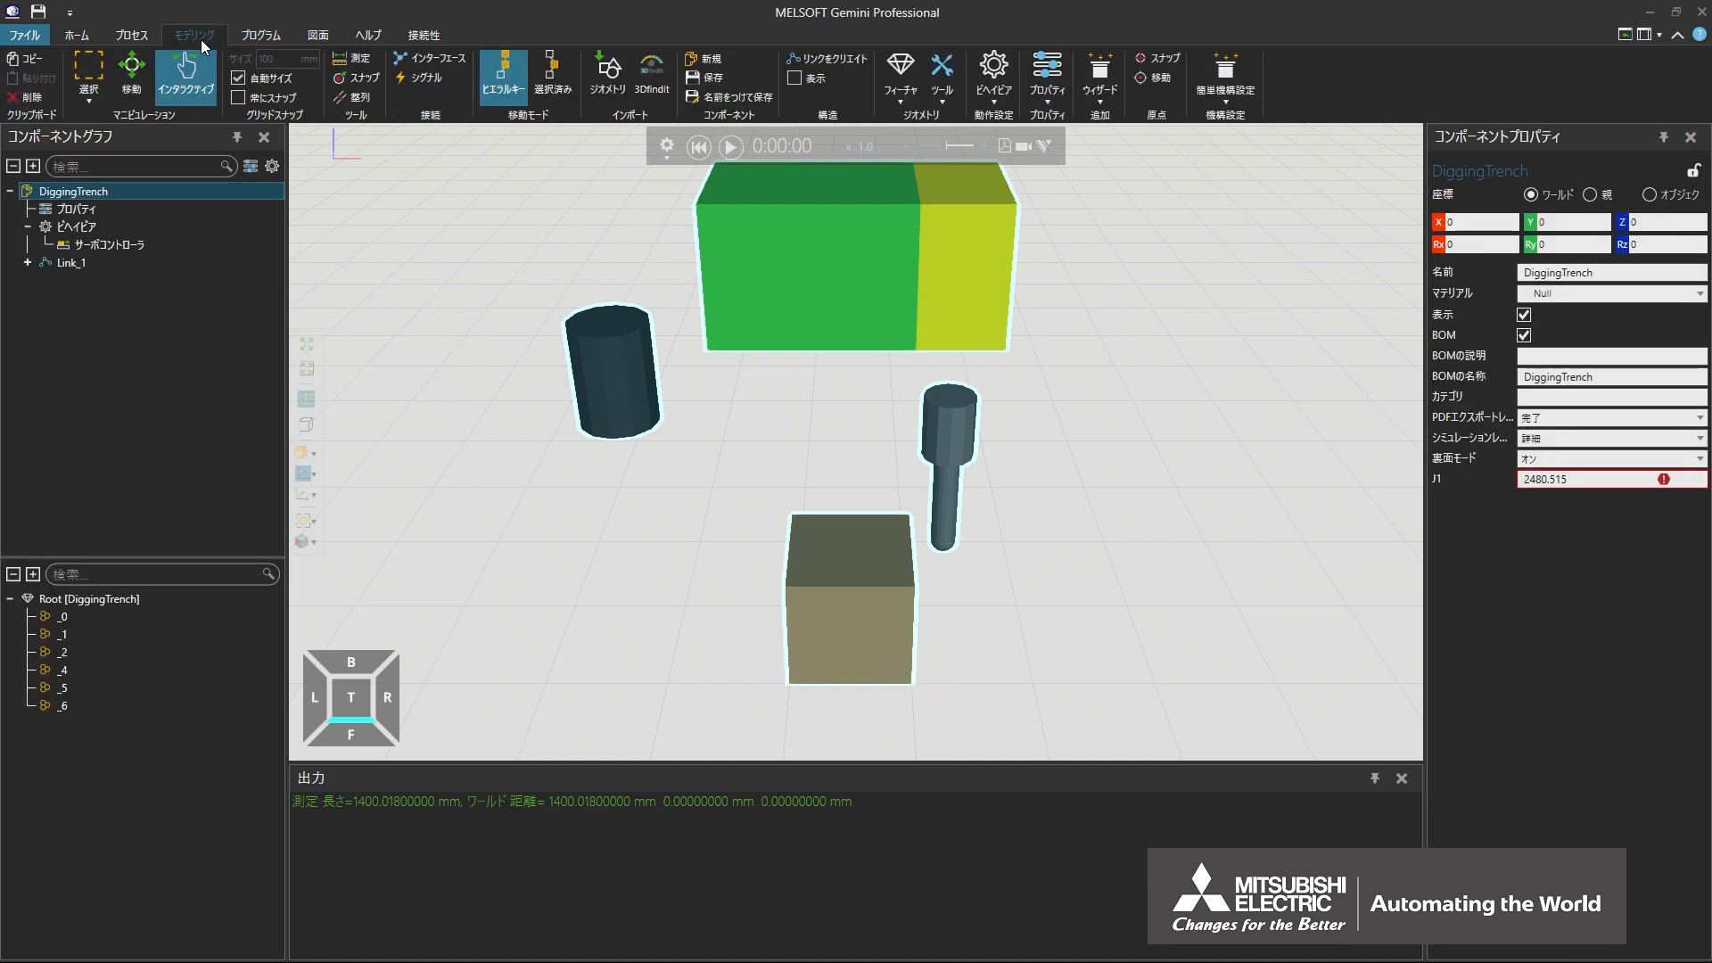
click(604, 373)
drag(604, 379, 762, 411)
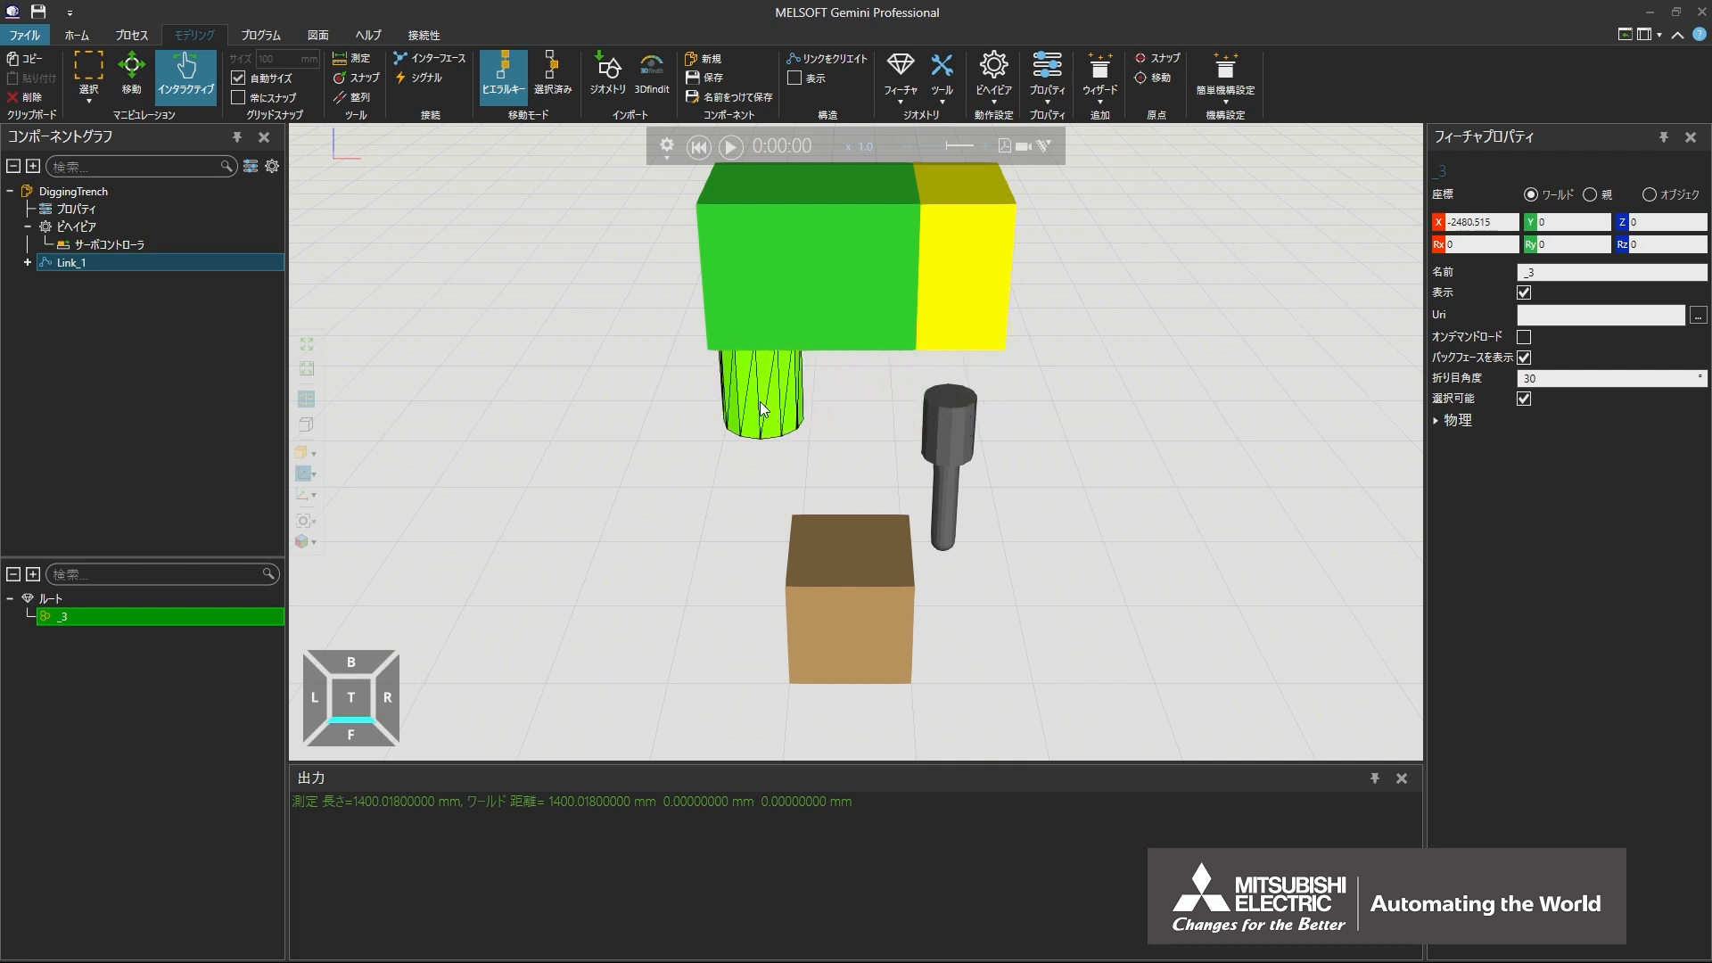
click(698, 150)
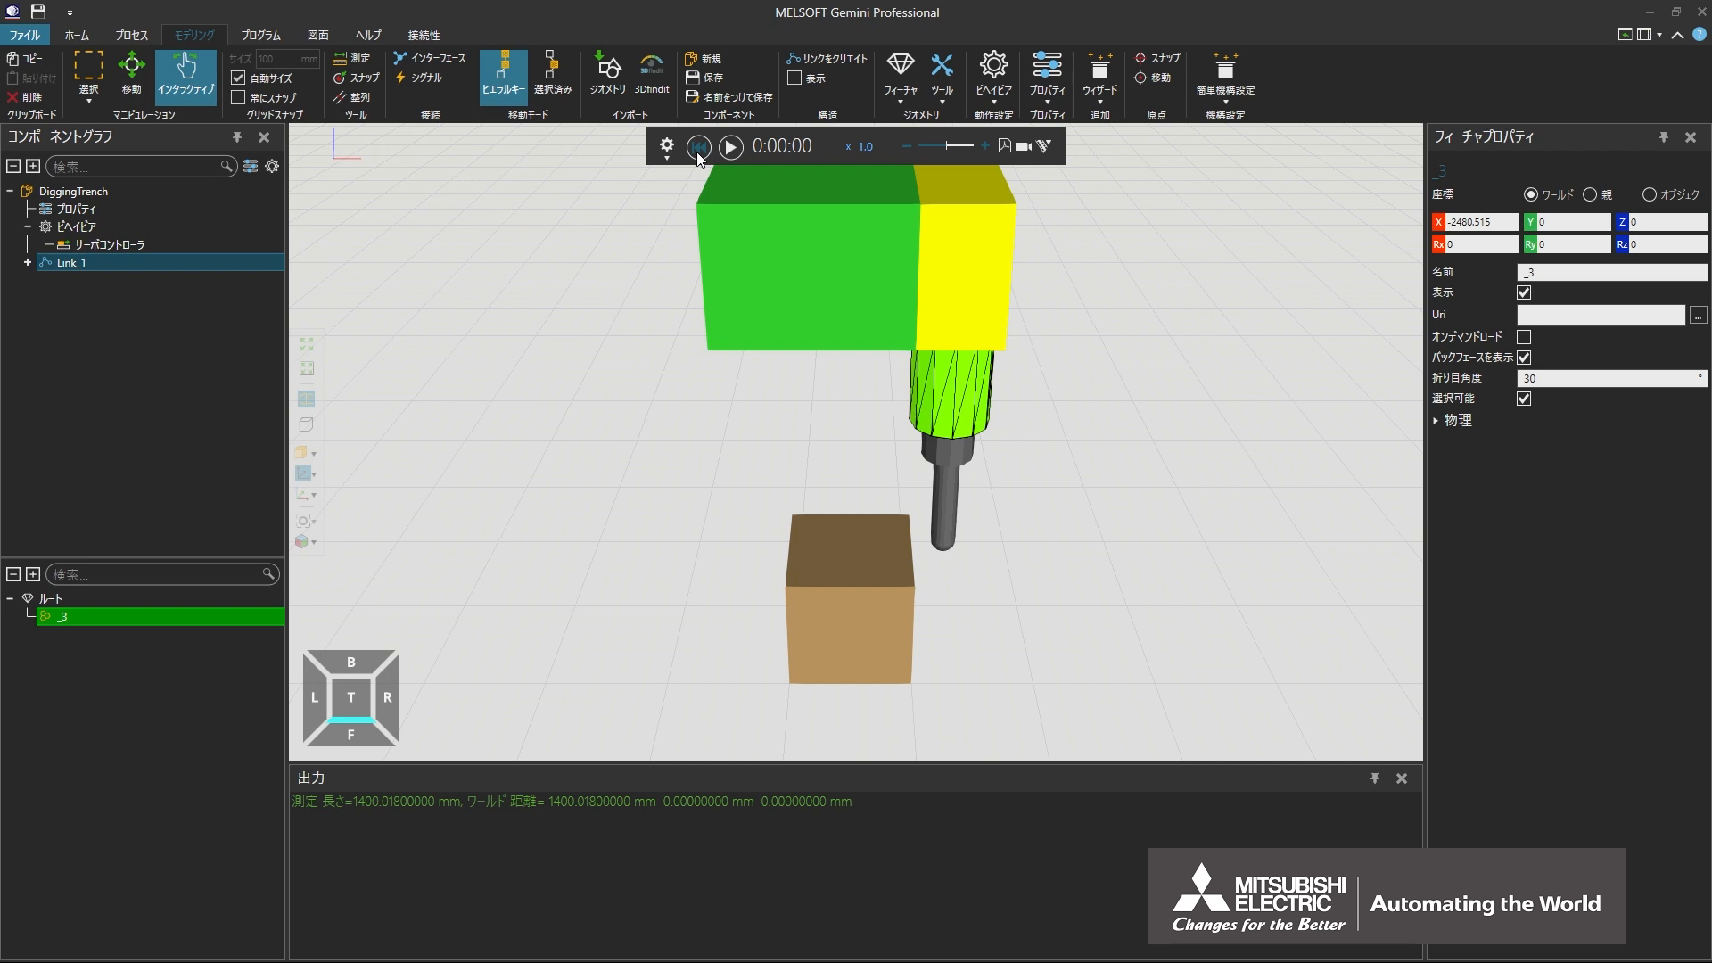
Extract the three lower shaft features _4, _5 and _6 together as another link
click(949, 456)
ctrl+click(949, 489)
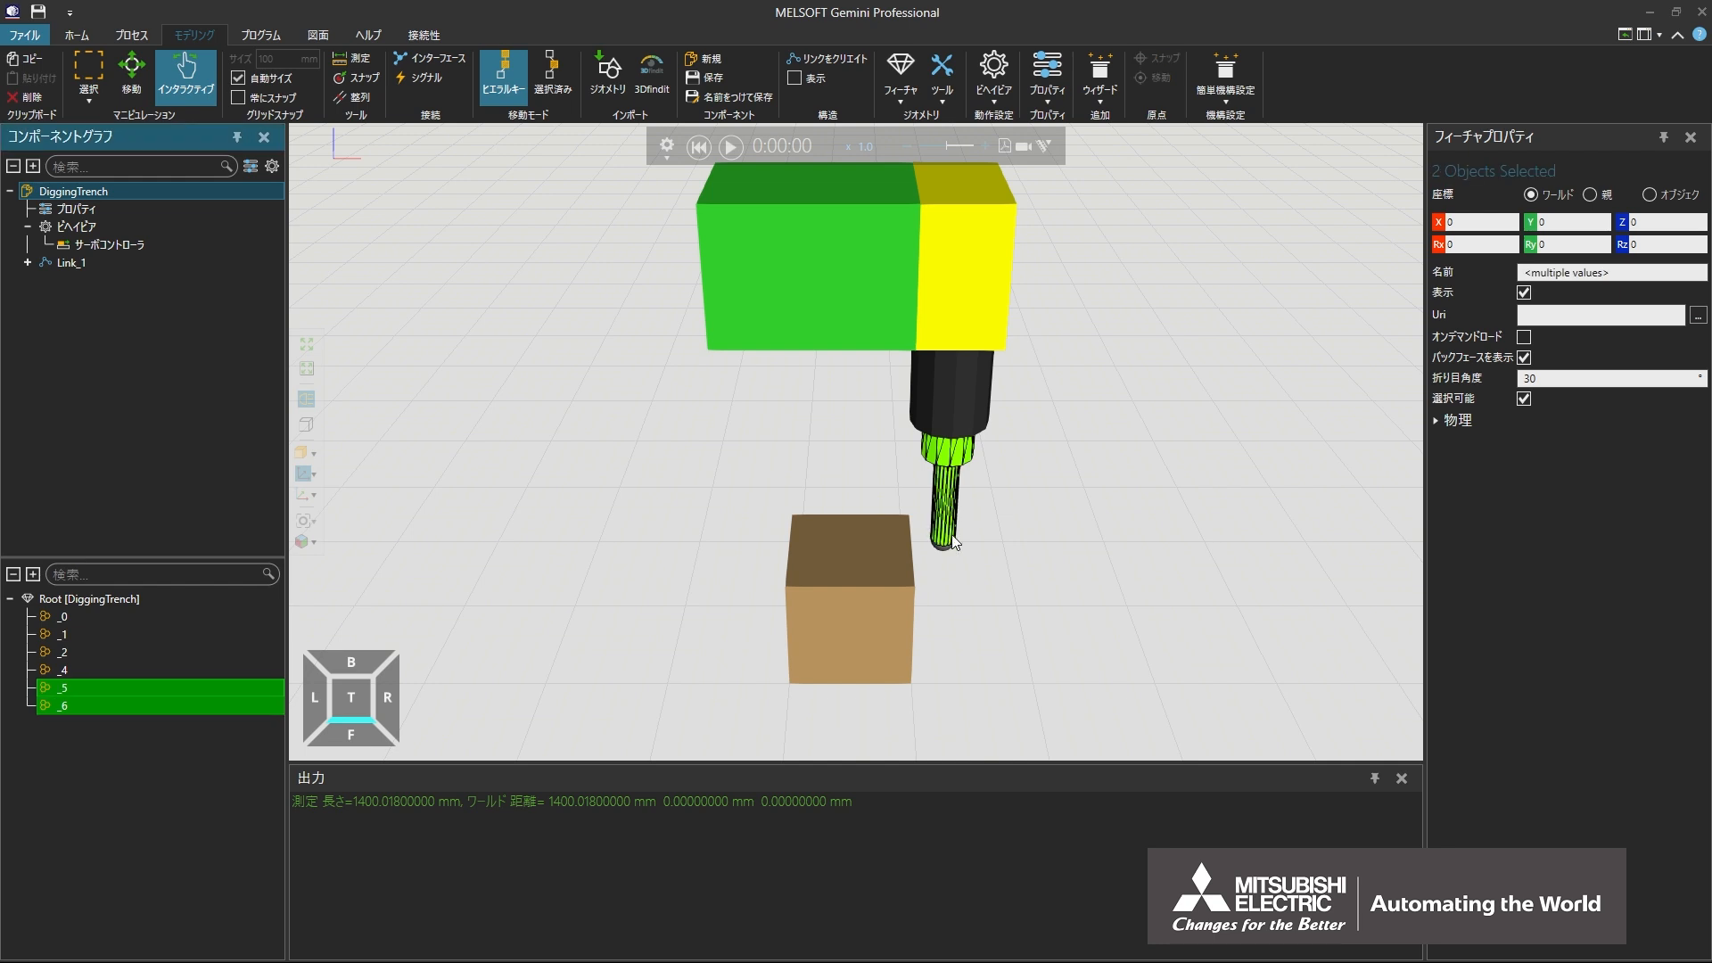
ctrl+click(947, 544)
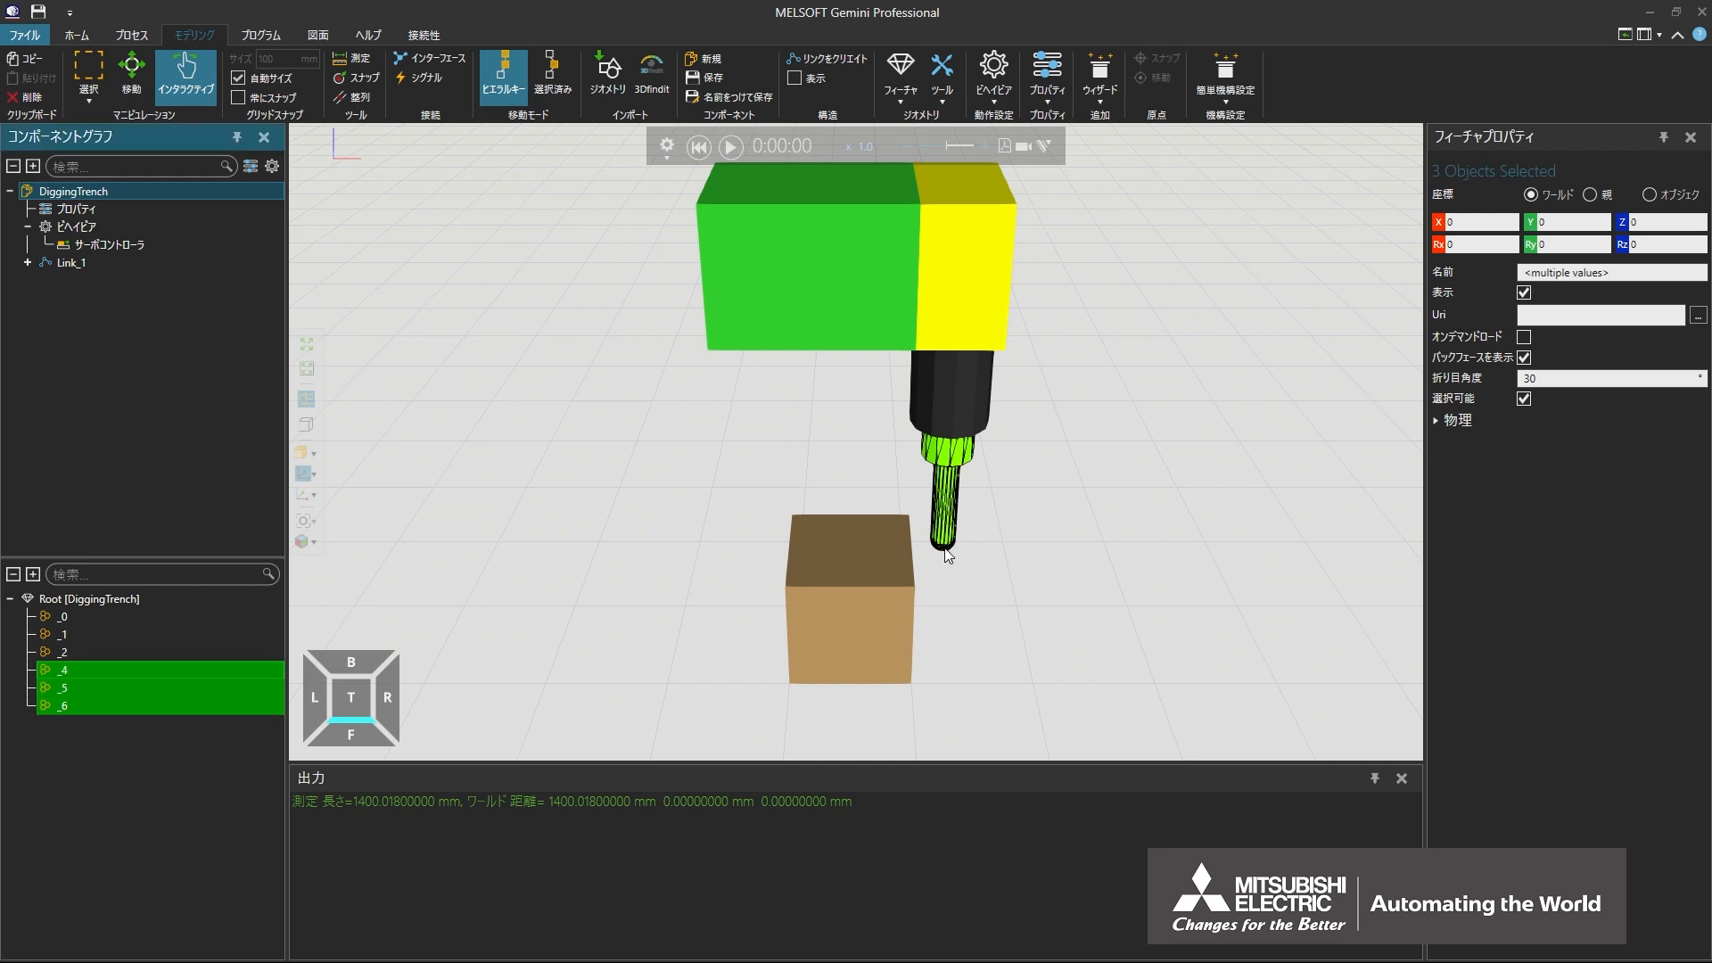
right_click(953, 537)
mouse_move(1040, 692)
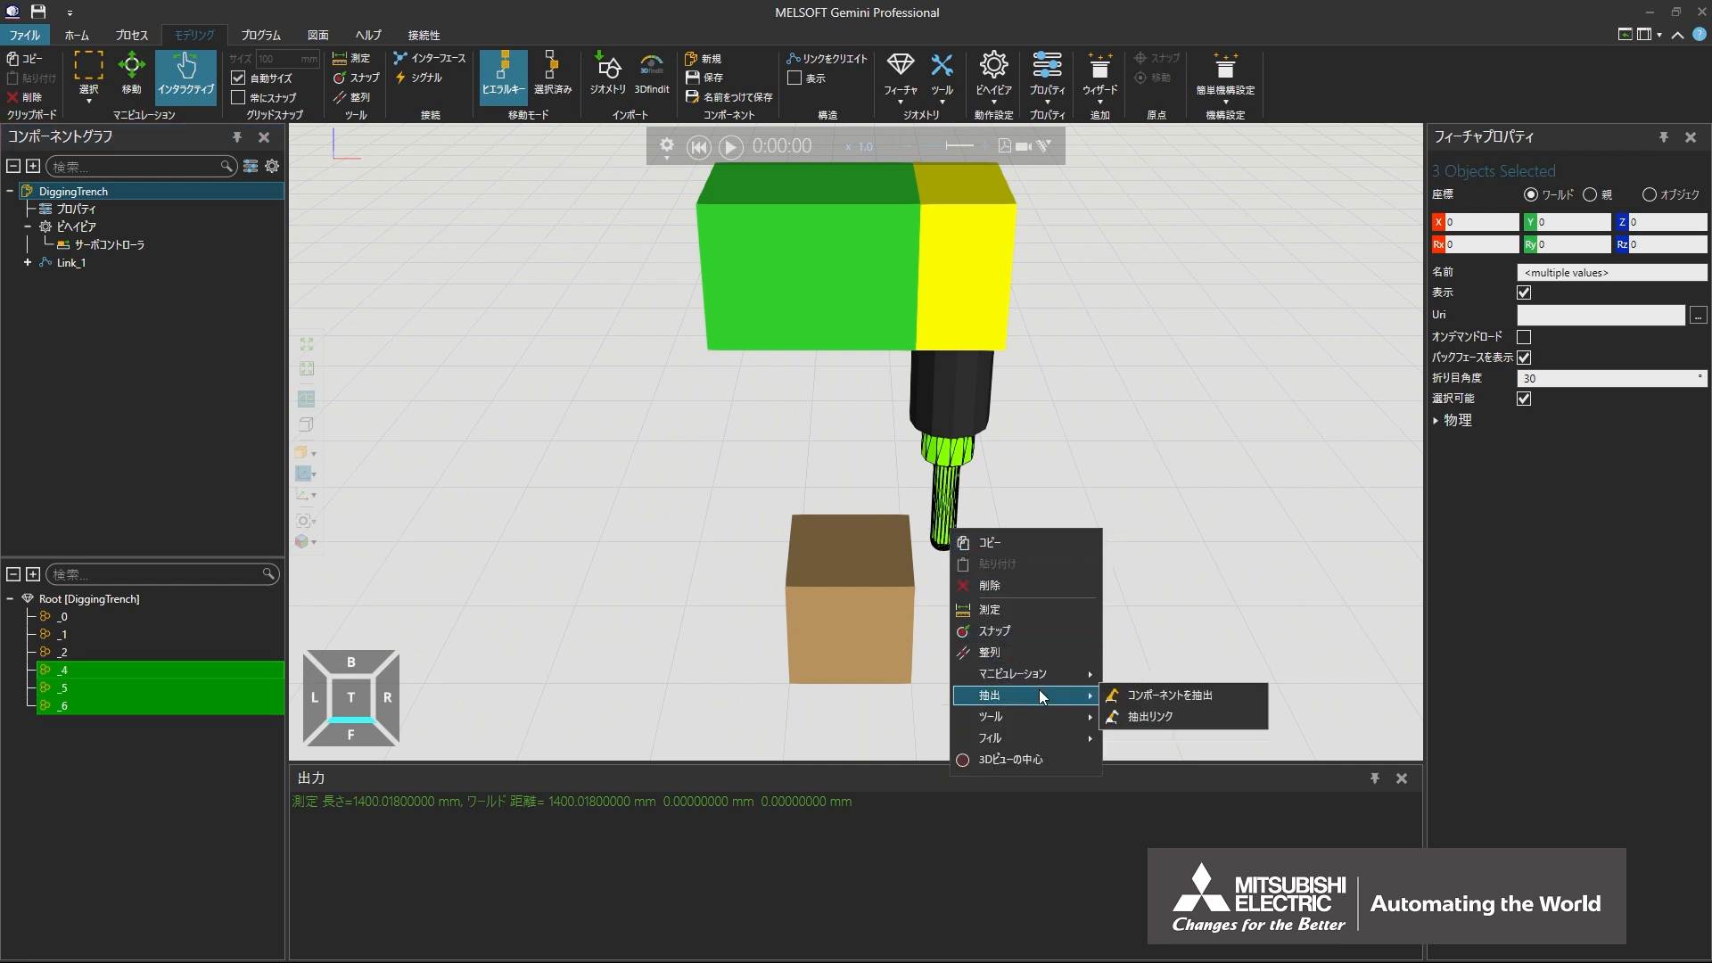
click(1165, 718)
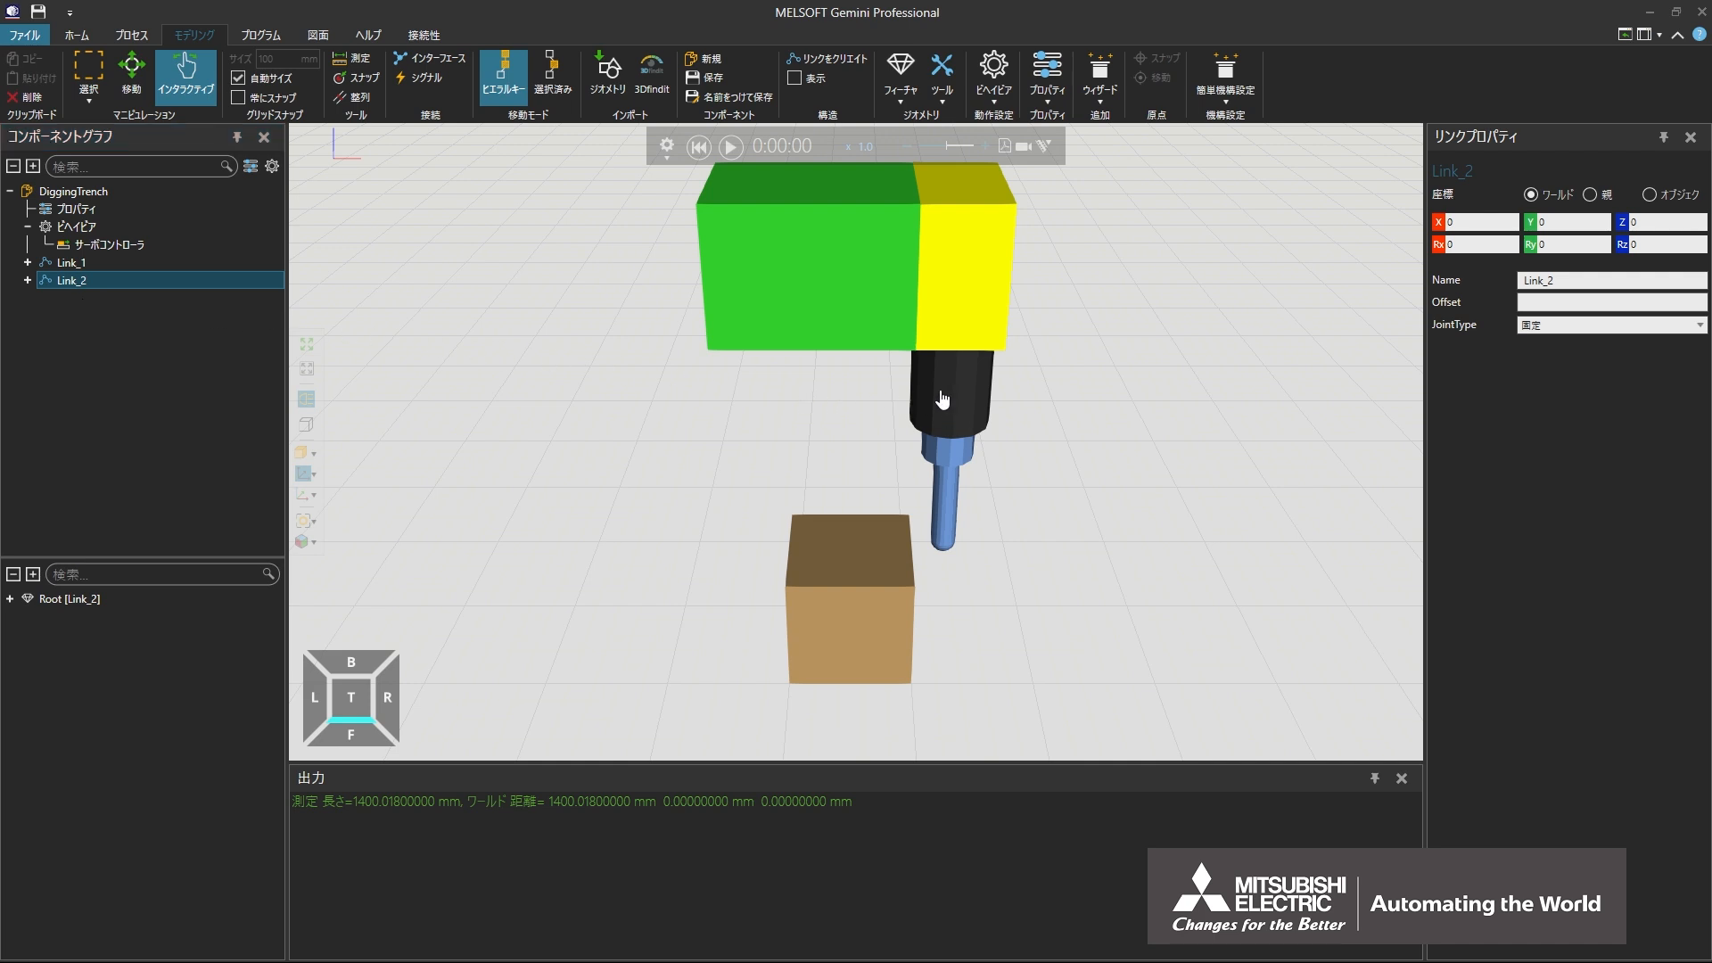
Nest Link_2 under Link_1 in the component graph, testing the large cylinder's motion before and after the change
drag(933, 386, 978, 400)
drag(68, 282, 79, 266)
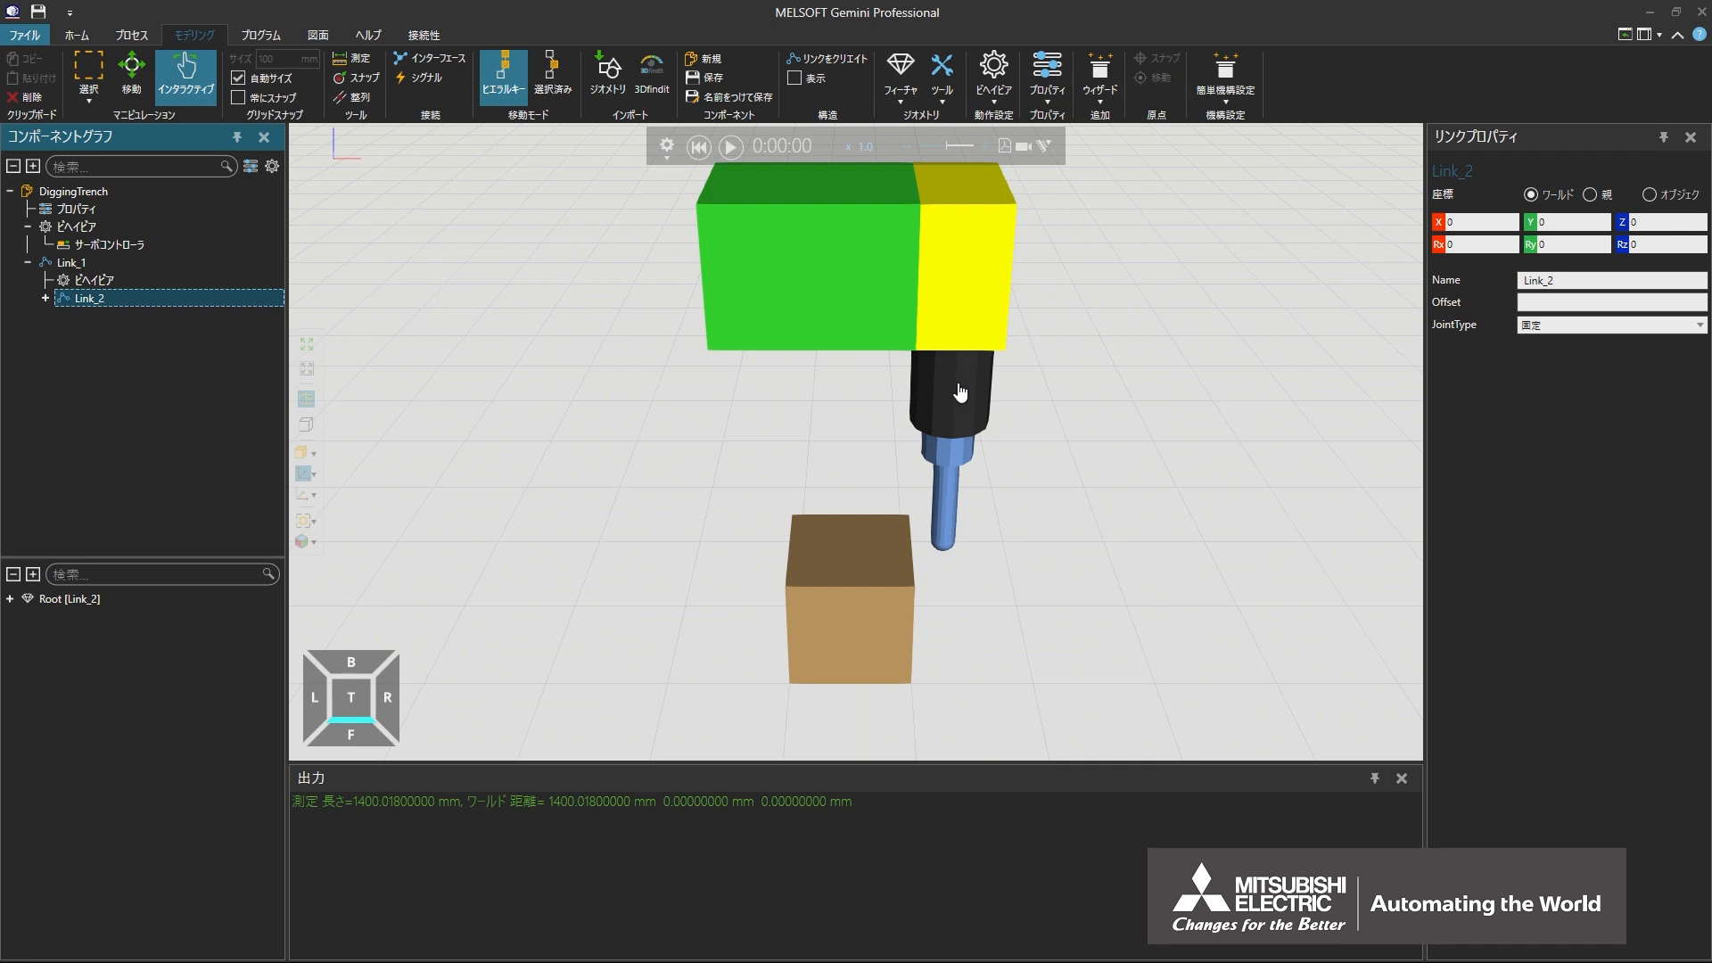
mouse_move(960, 392)
mouse_down()
mouse_move(816, 386)
mouse_move(972, 385)
mouse_move(777, 387)
mouse_move(977, 395)
mouse_up()
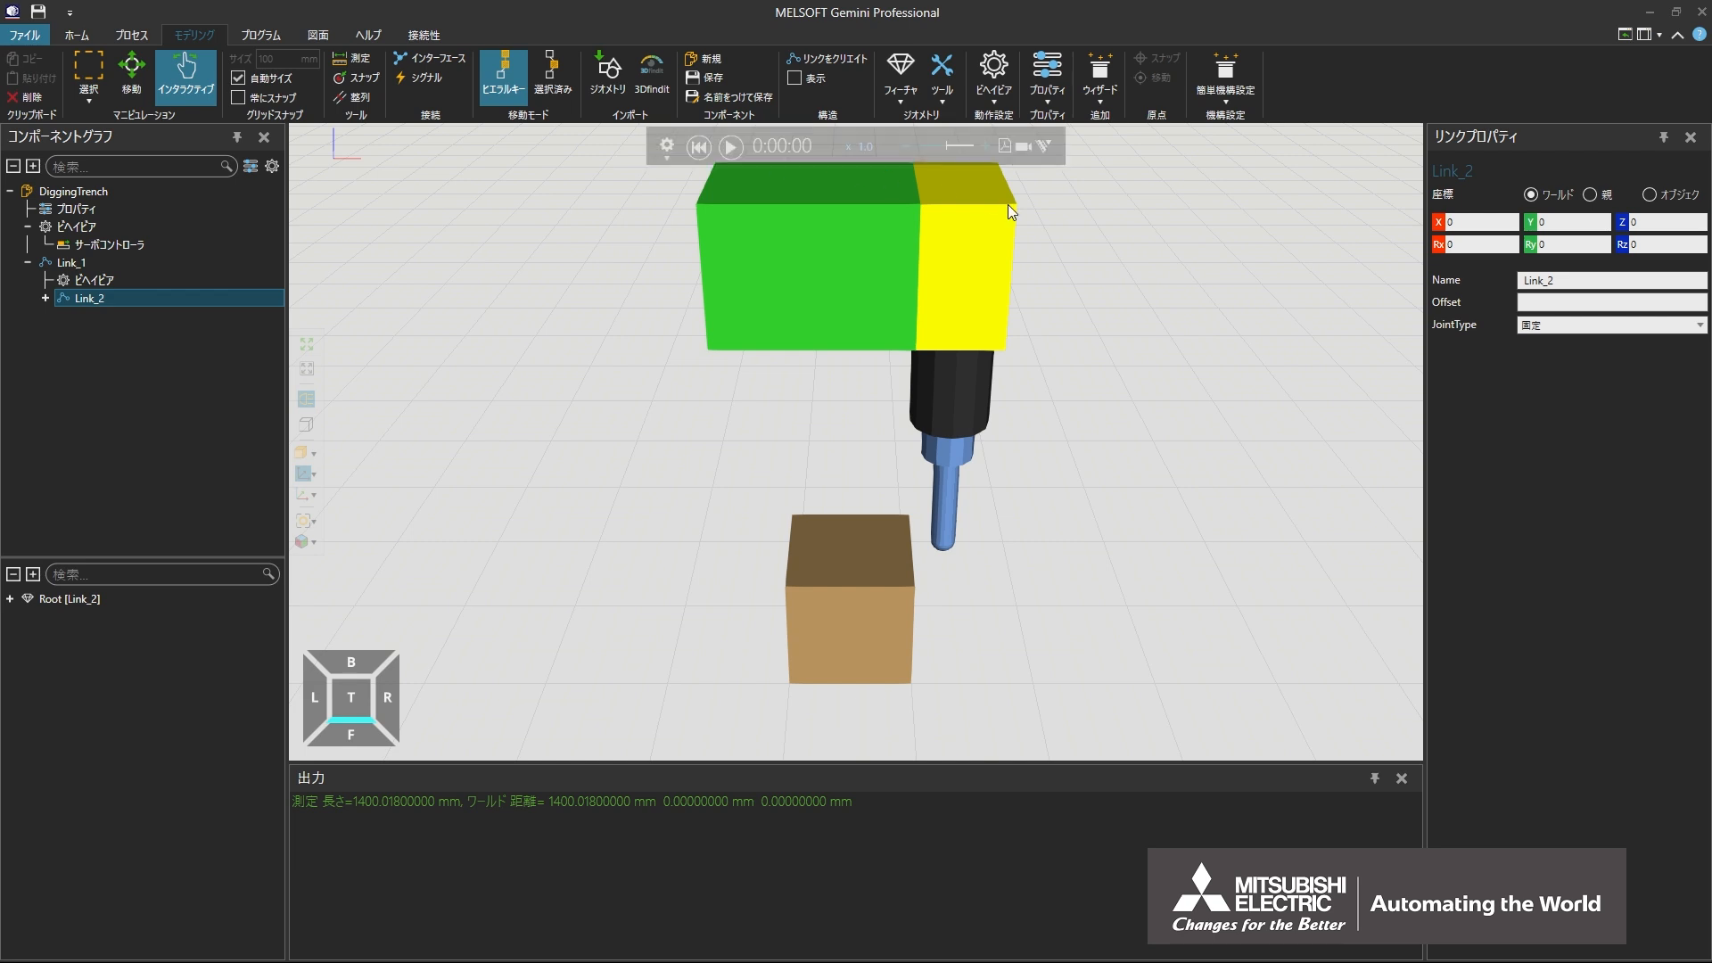
Give Link_2 a 直進 joint along the -Z axis, driven by the existing サーボコントローラ
click(1560, 328)
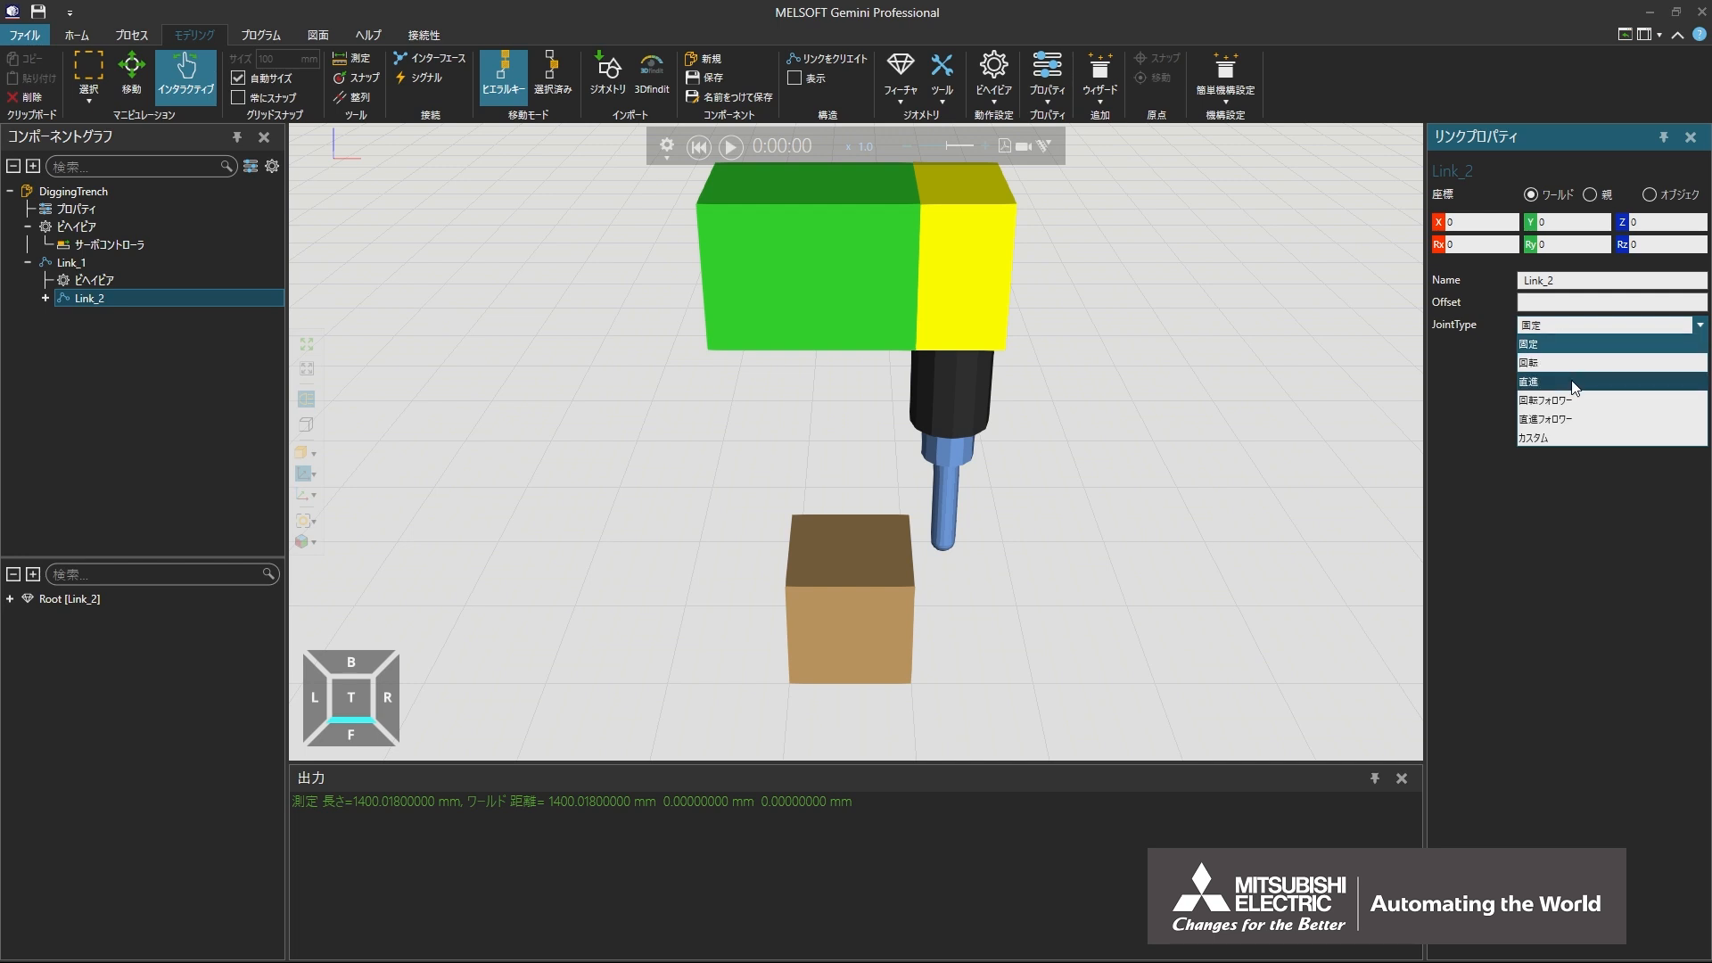
click(1571, 380)
click(1570, 349)
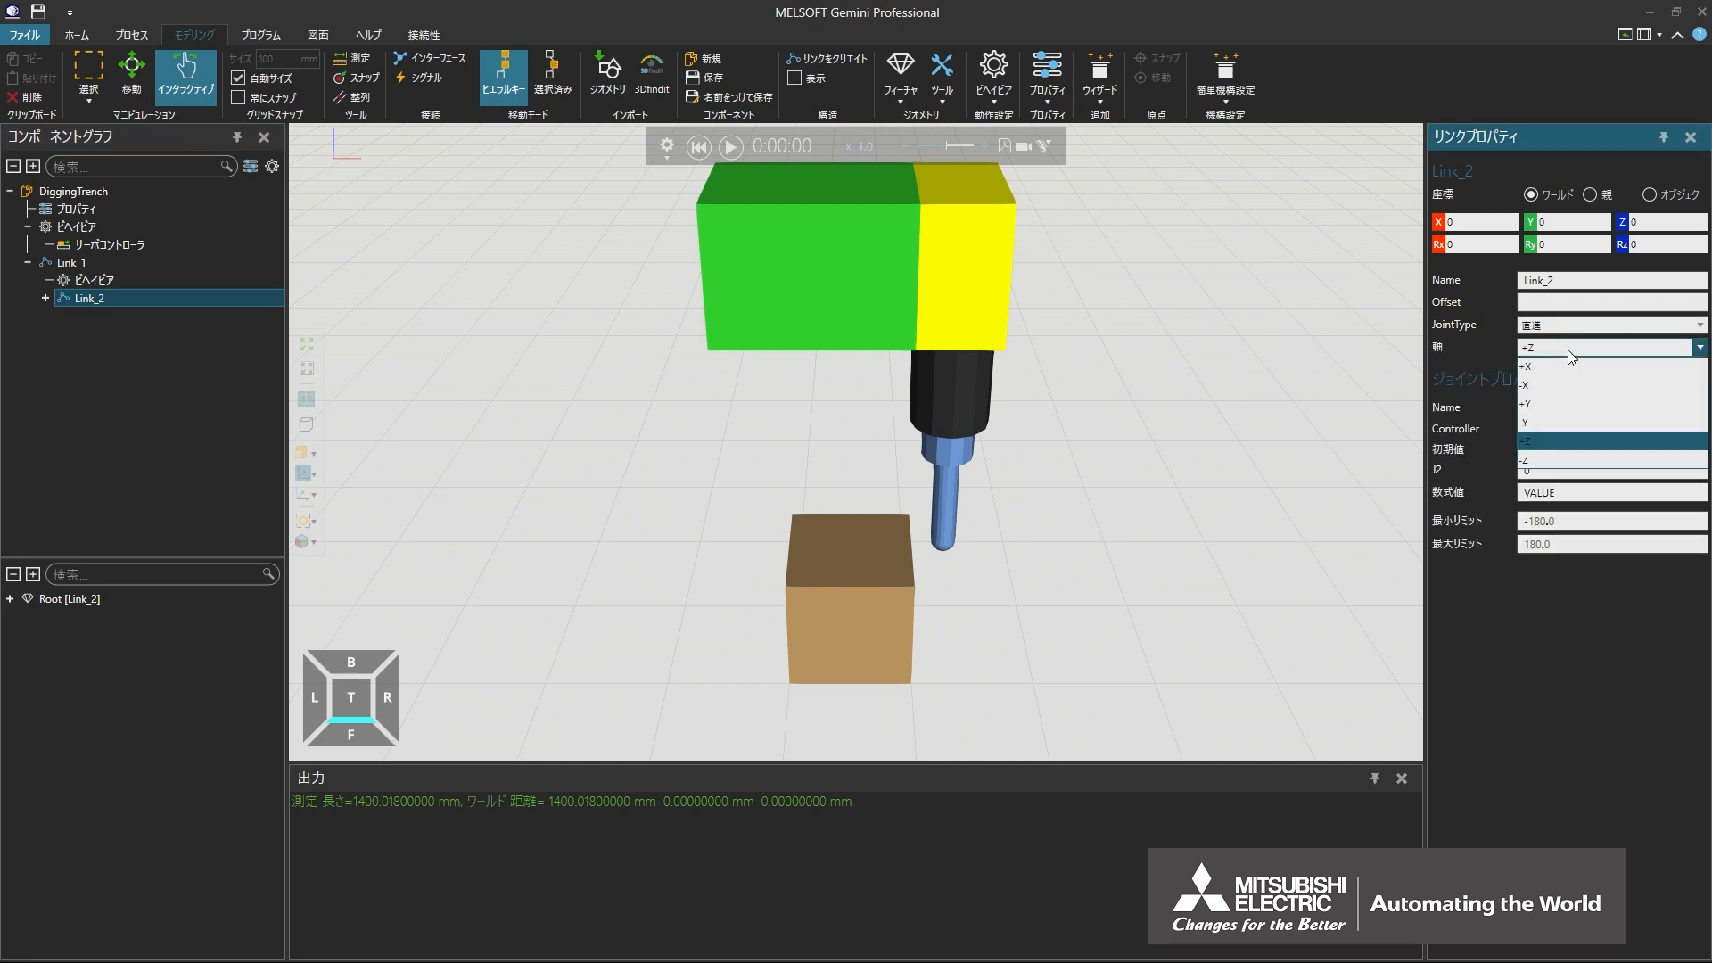
click(1569, 459)
click(1572, 431)
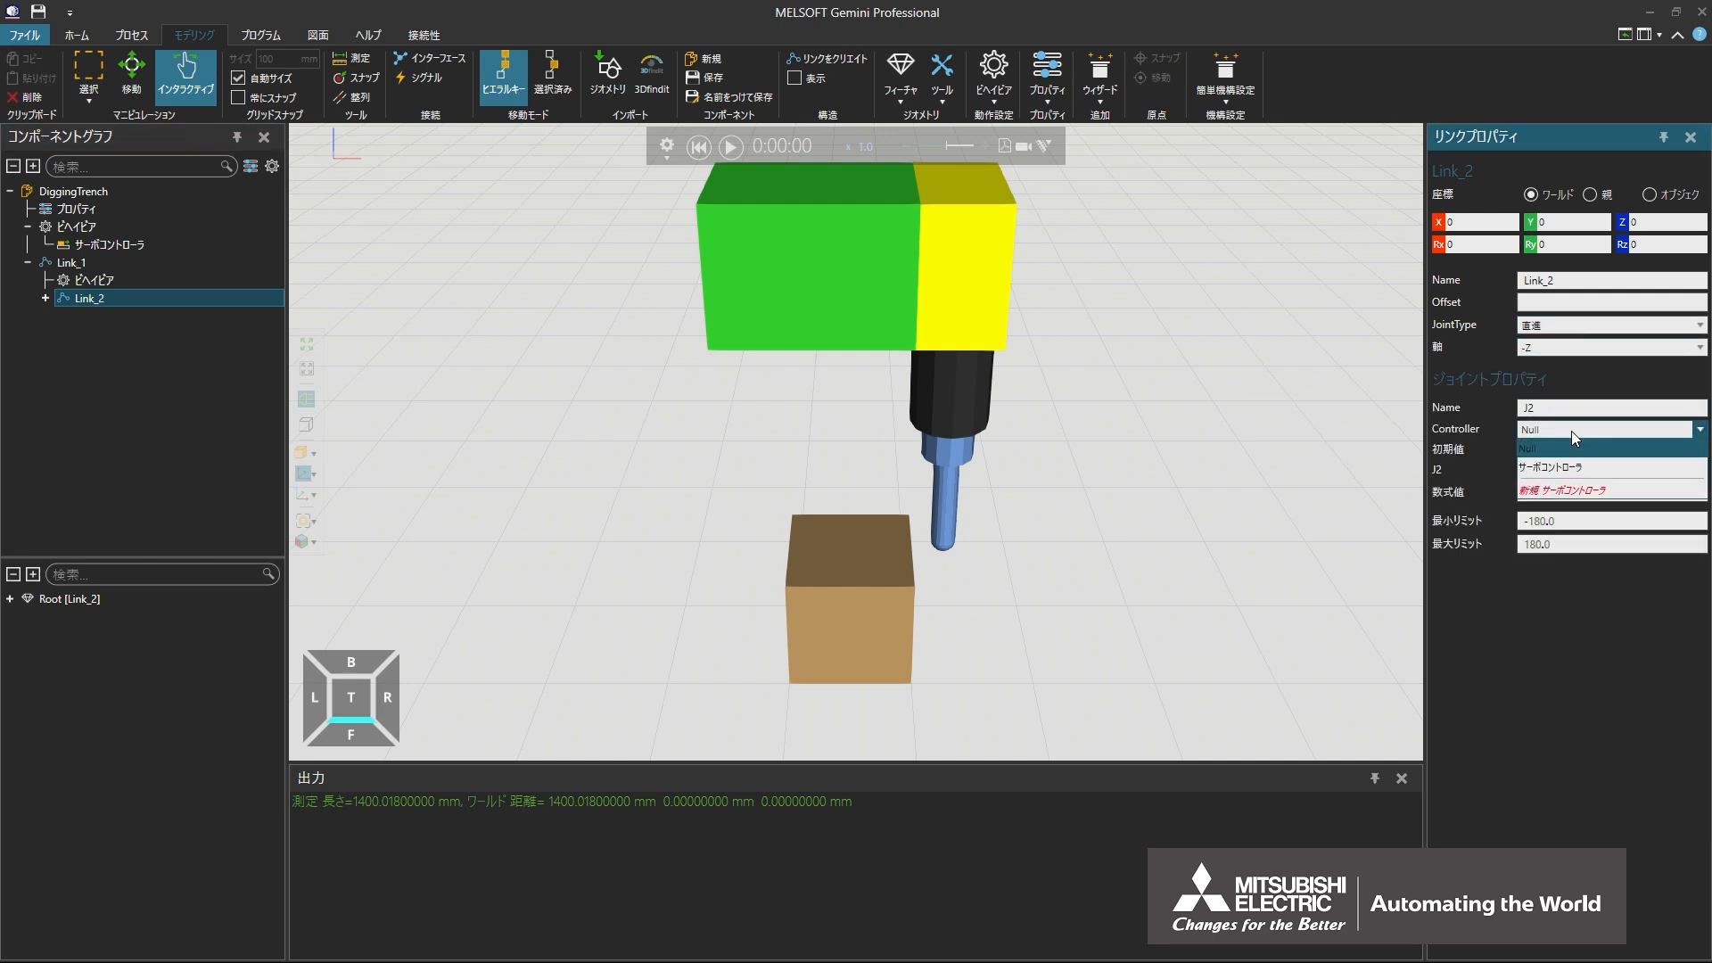
click(1577, 469)
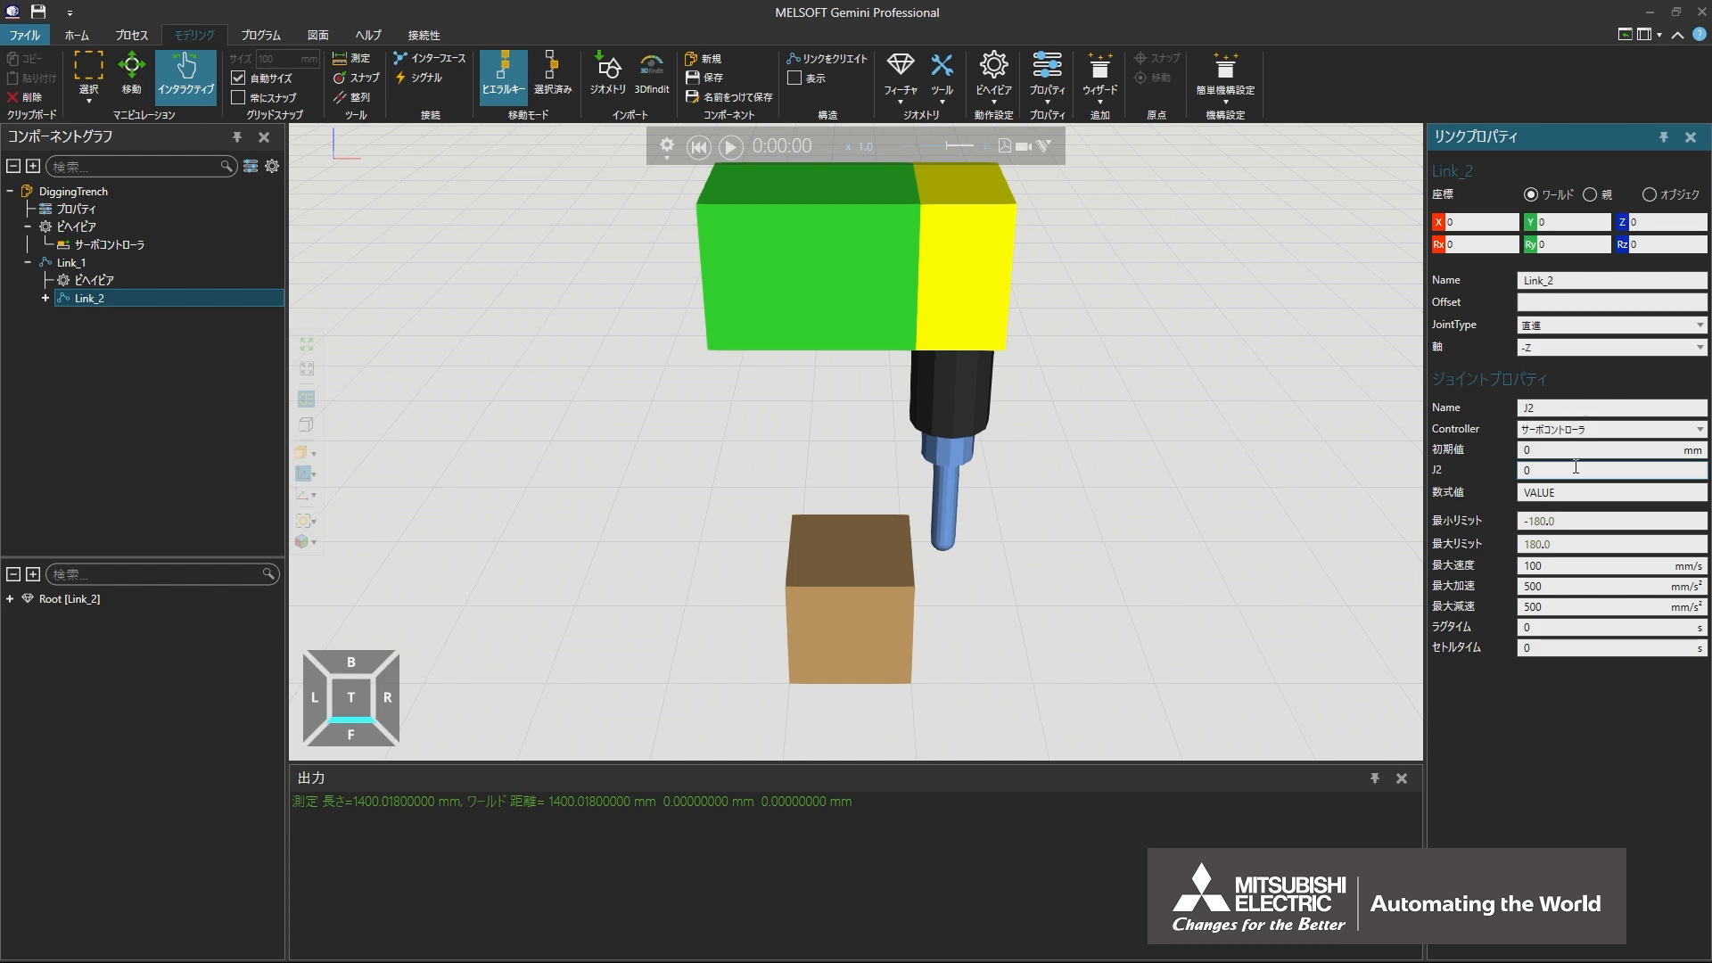
Set joint J2's limits to 0 minimum and 200 maximum, test them by moving the shaft downward, and reset the simulation
click(1570, 521)
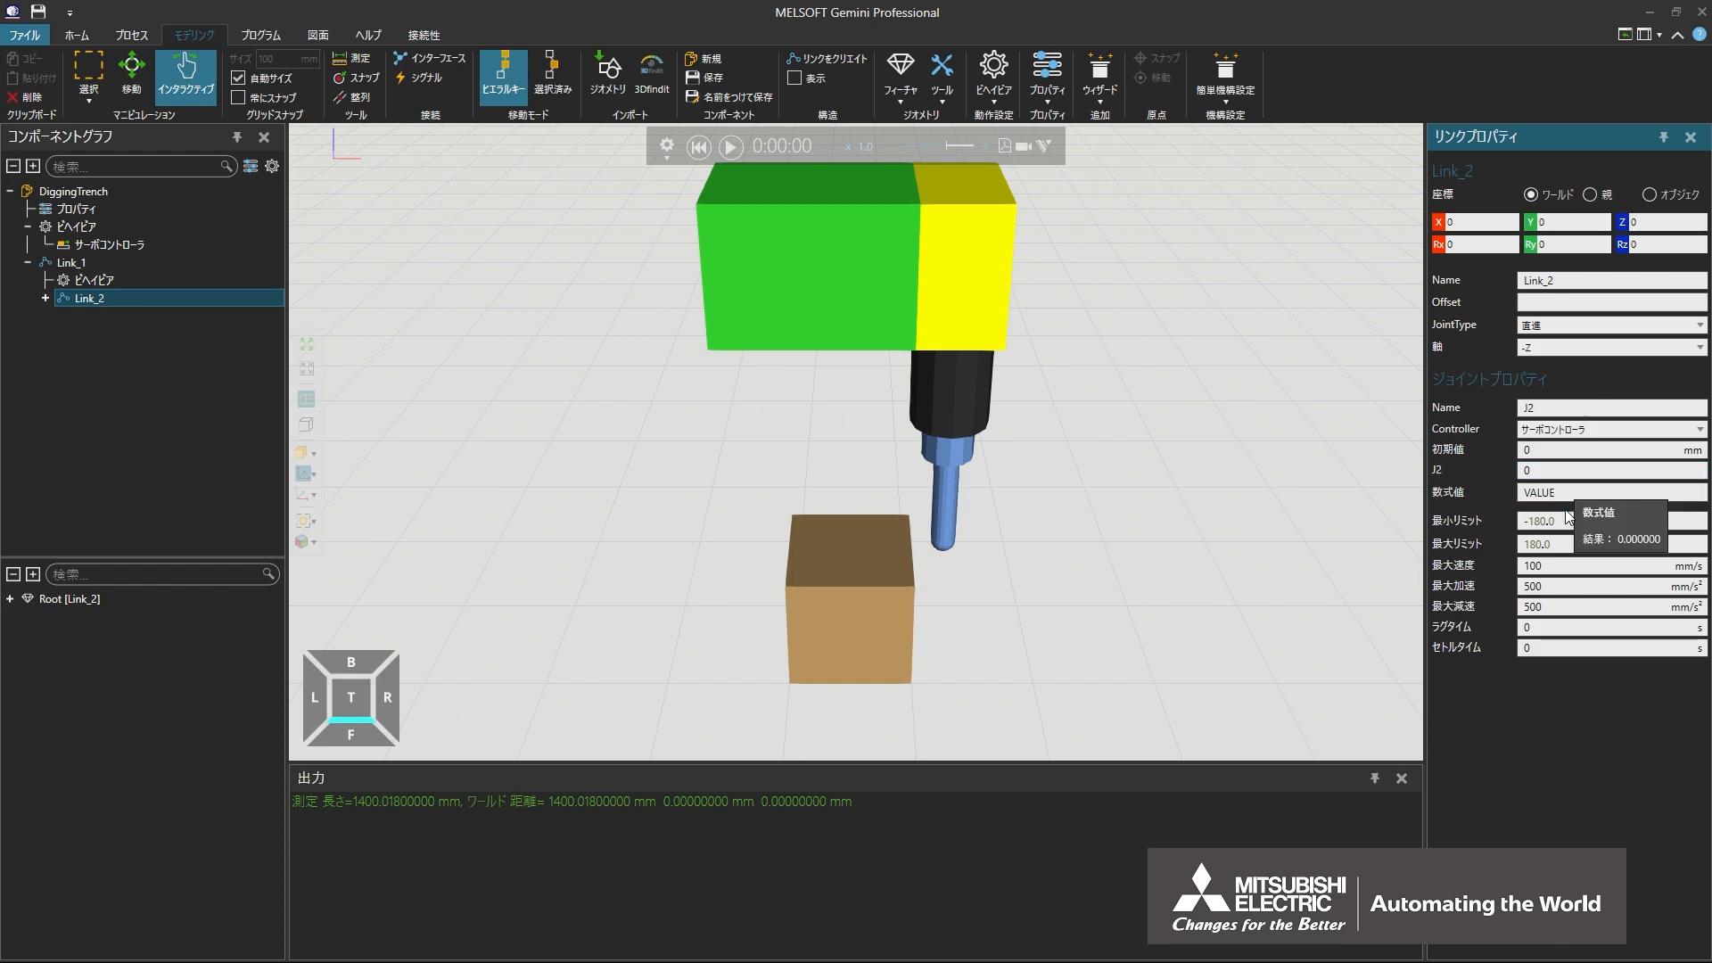
text(0)
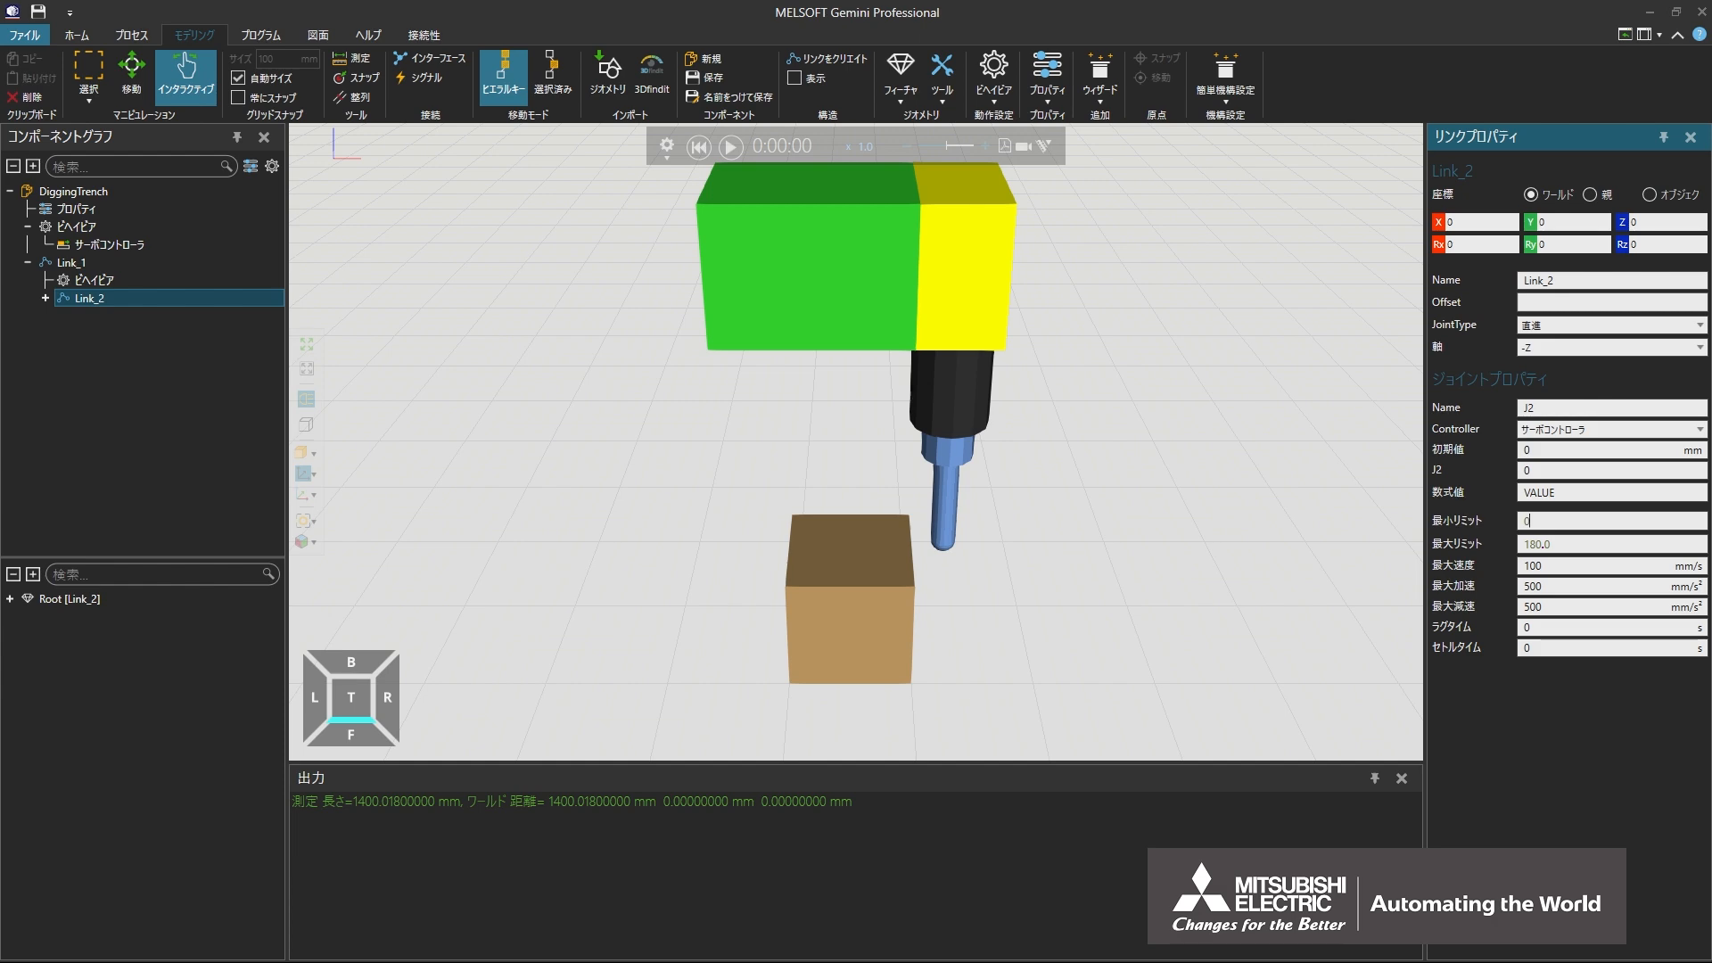
key(Tab)
text(200)
key(Tab)
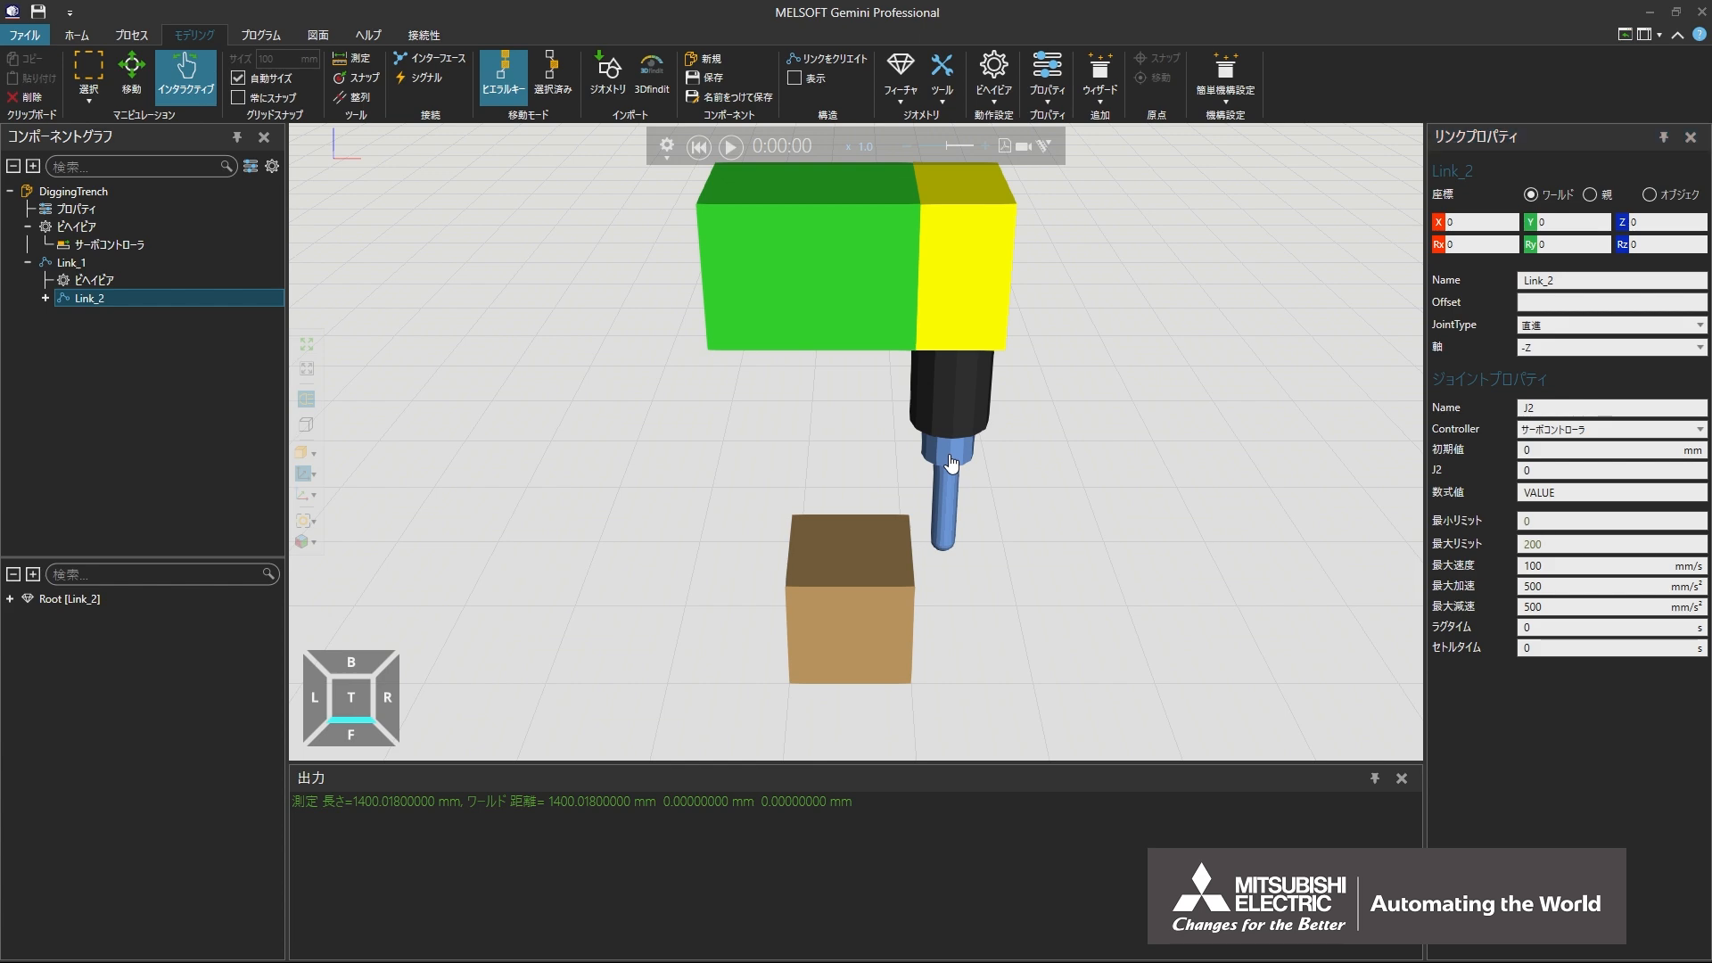
drag(954, 470, 955, 514)
click(699, 147)
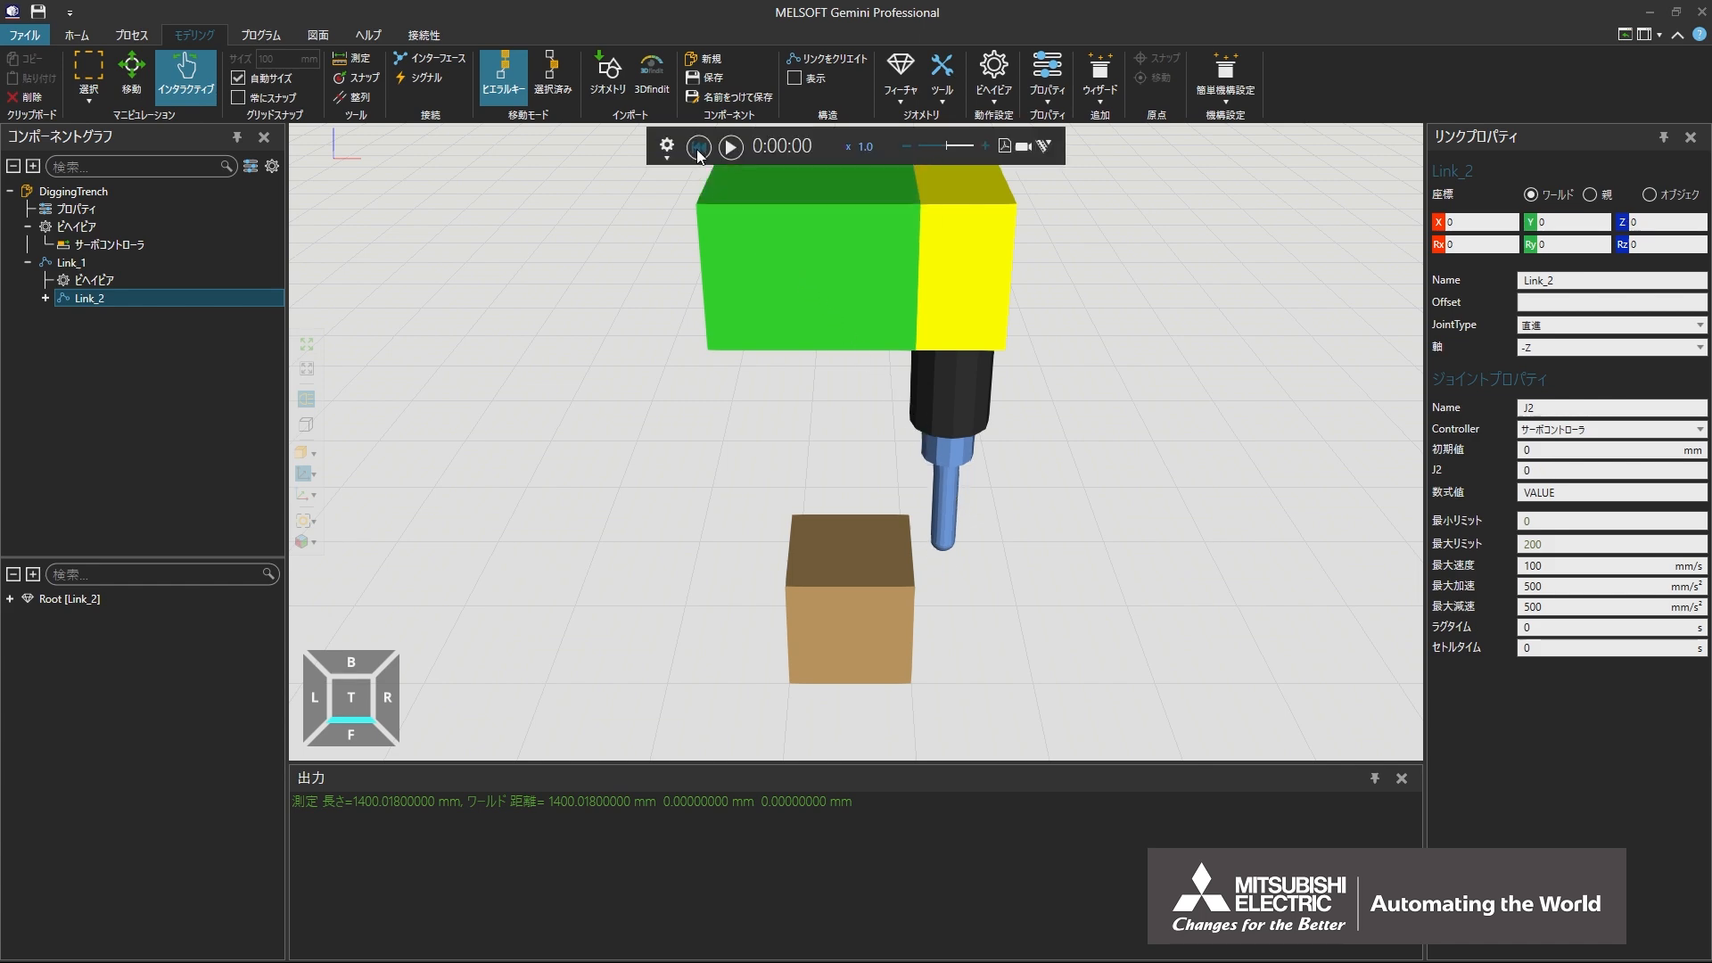